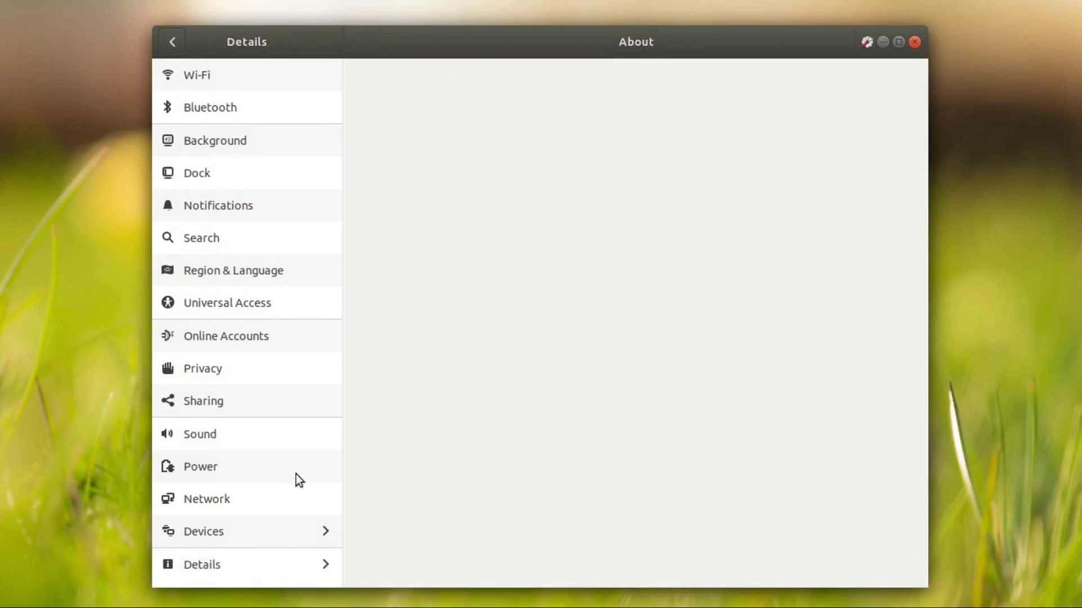
# Check the Ubuntu version shown on the system's About page and close the settings window.
pyautogui.moveTo(548, 288); pyautogui.dragTo(726, 285)
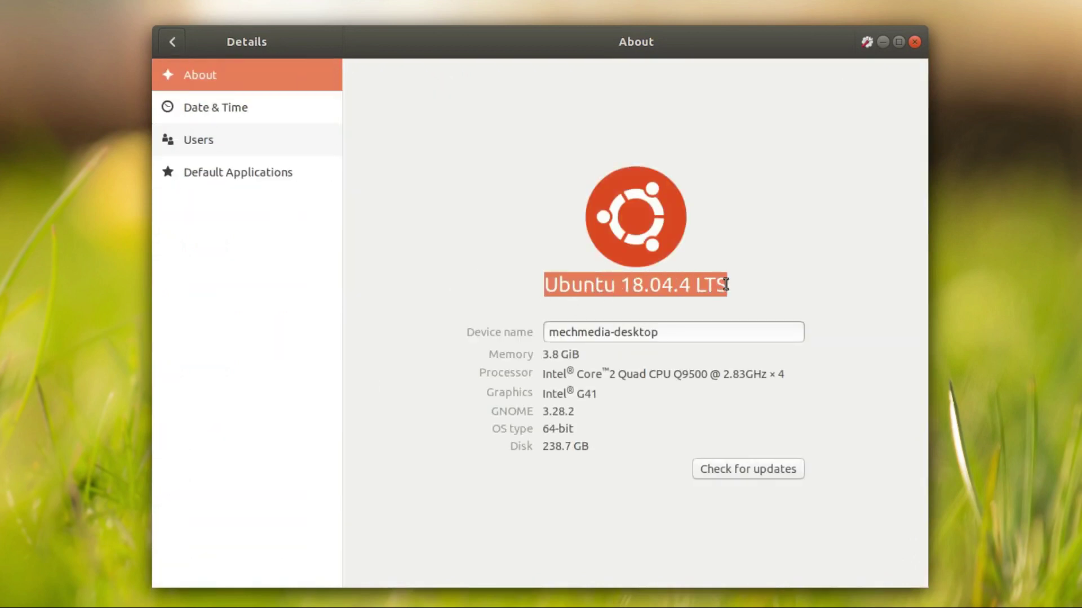
pyautogui.click(676, 281)
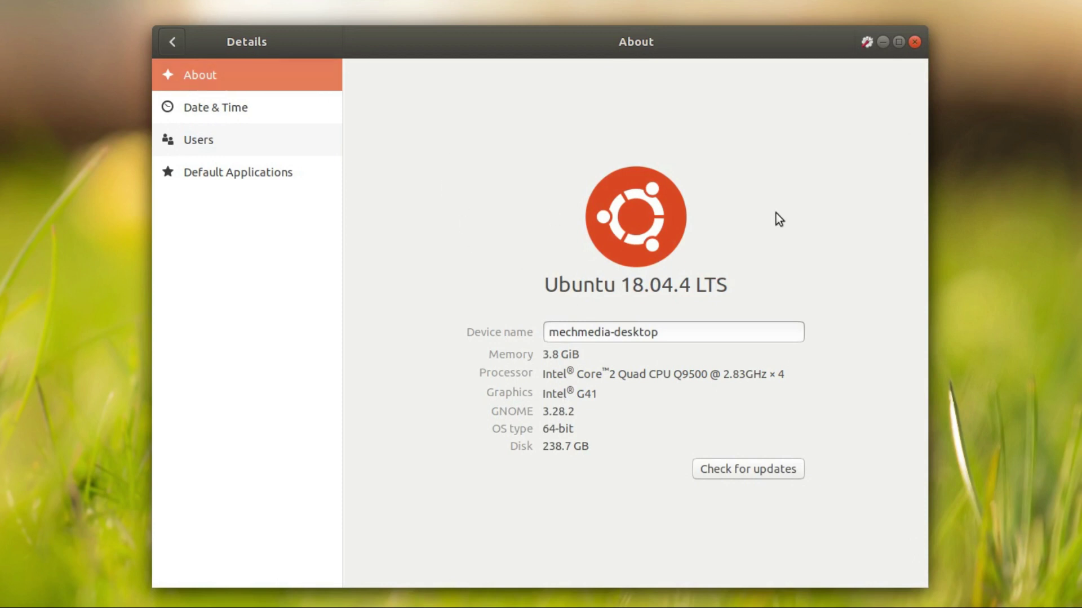
pyautogui.click(914, 41)
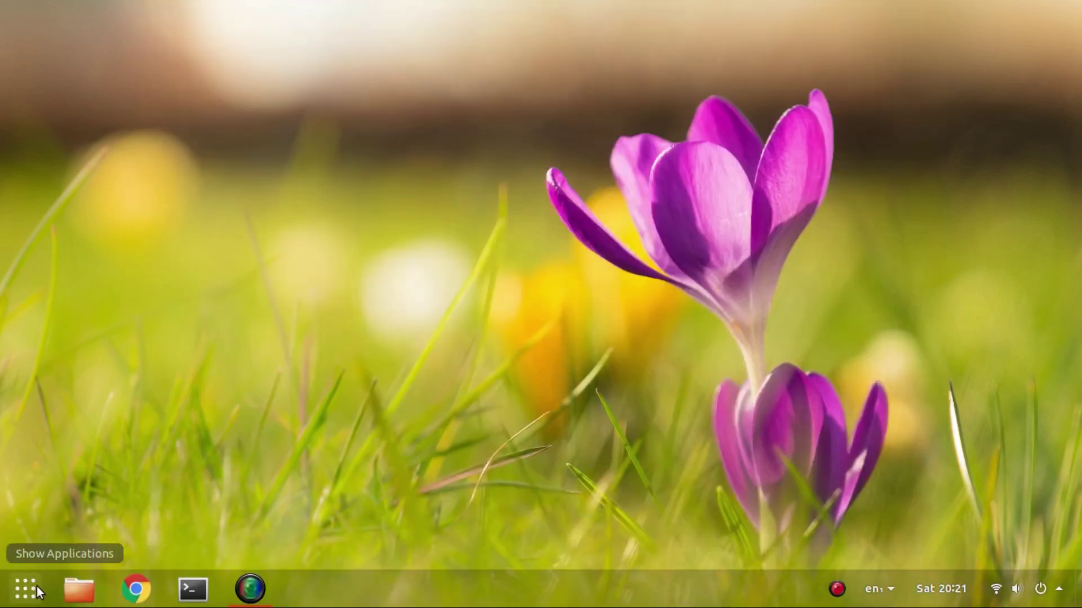
# Inspect the LMDE 4 Cinnamon thumb drive in the file manager, return to Home and minimize the window.
pyautogui.click(78, 589)
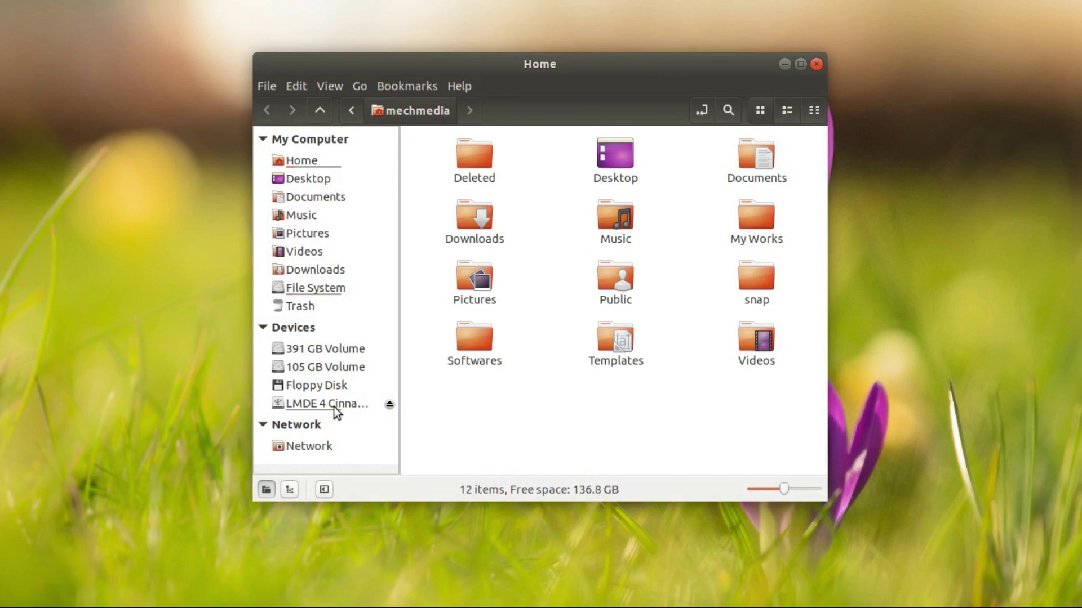
pyautogui.click(334, 405)
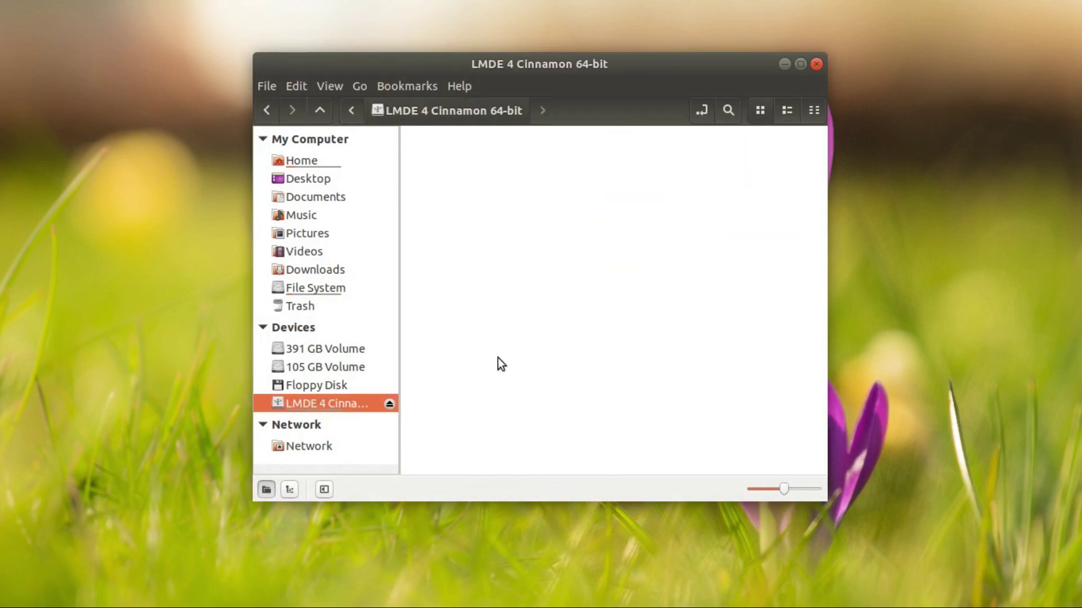
pyautogui.click(267, 110)
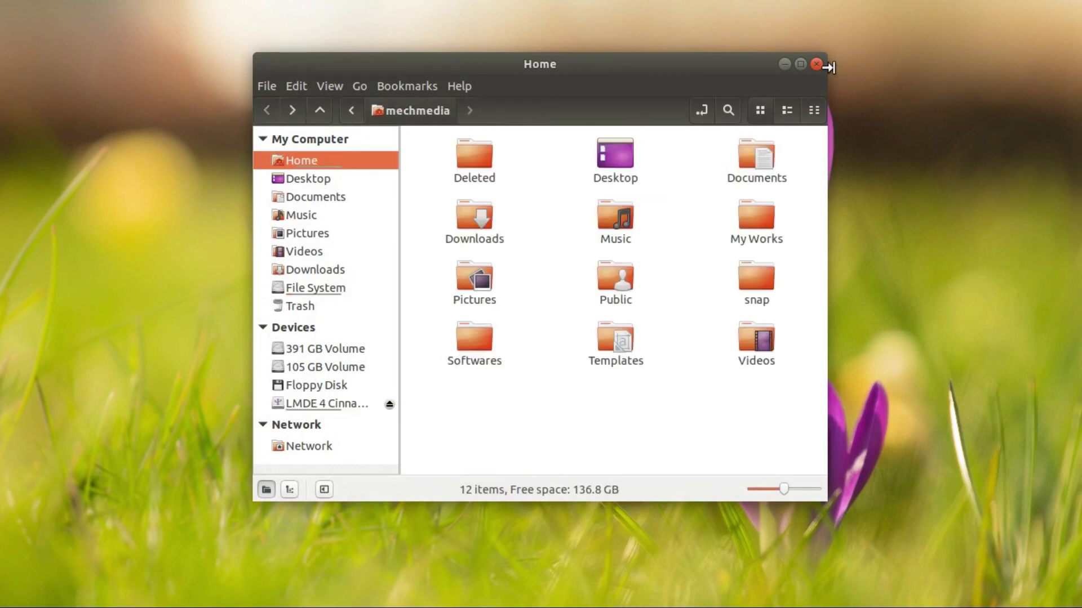
pyautogui.click(785, 64)
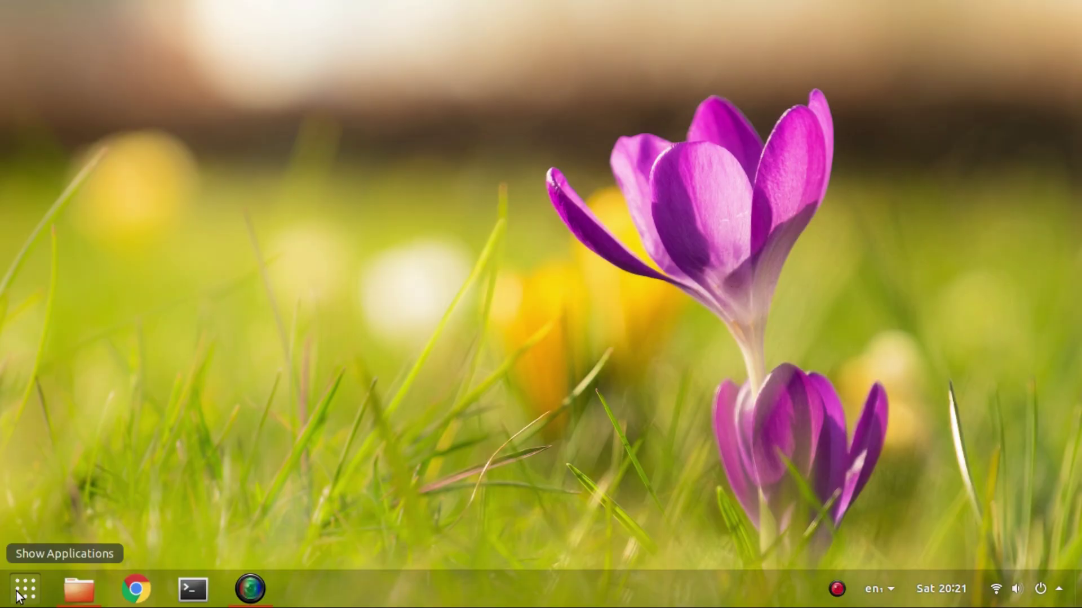
# Search the installed applications for "disk", launch the Disks utility and move its window fully into view.
pyautogui.click(19, 596)
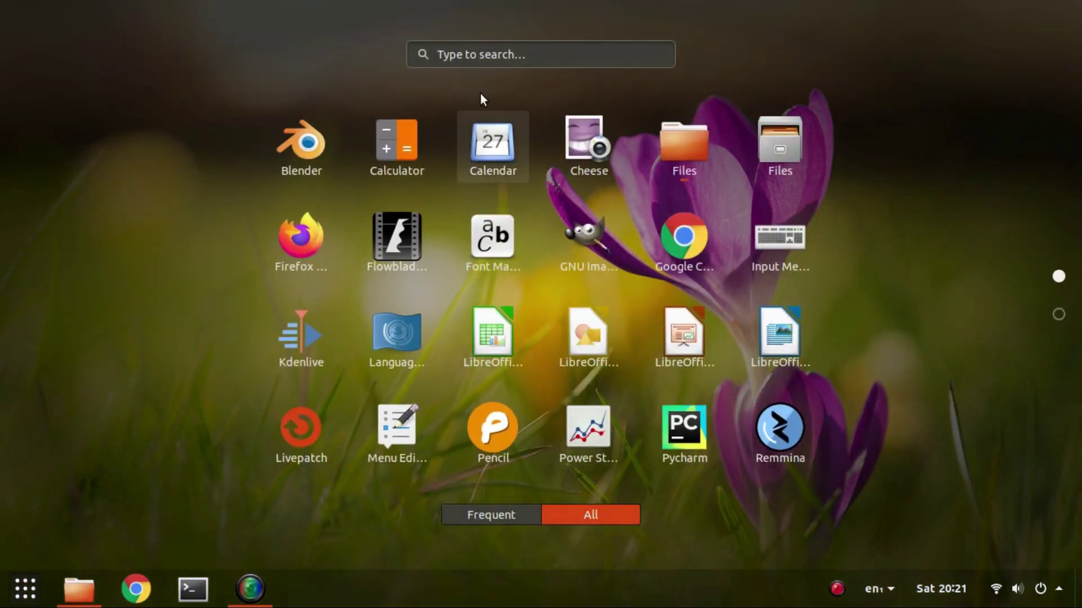
pyautogui.scroll(-1, 608, 324)
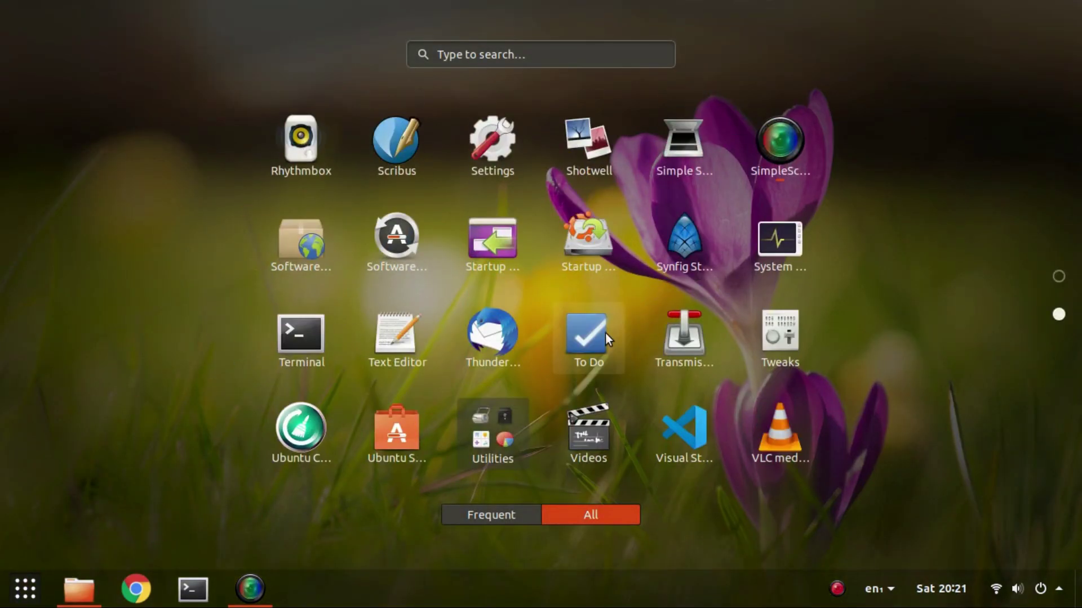
pyautogui.click(488, 435)
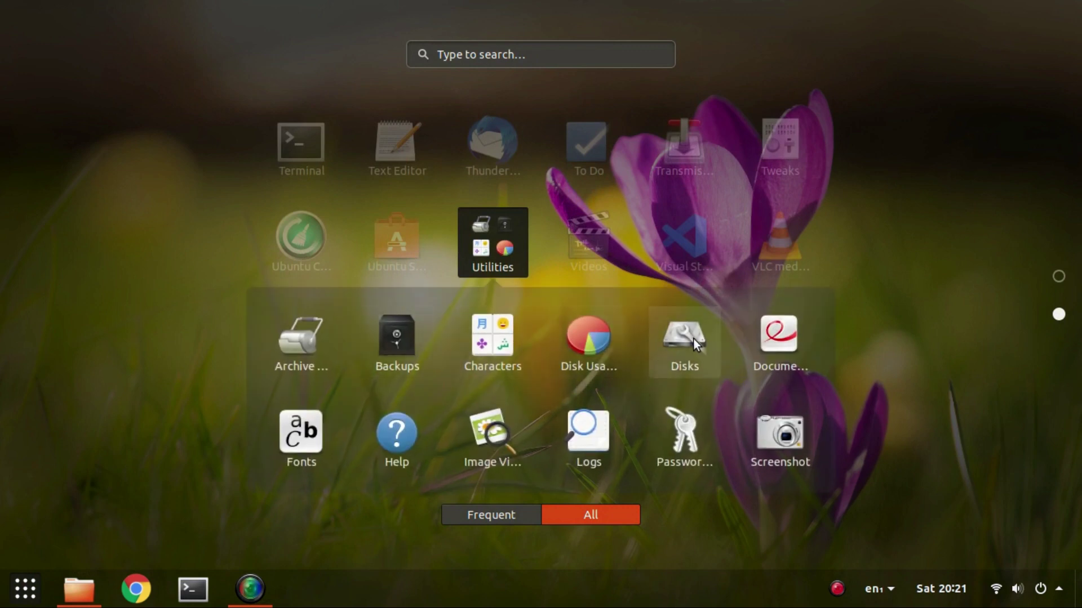
pyautogui.click(495, 56)
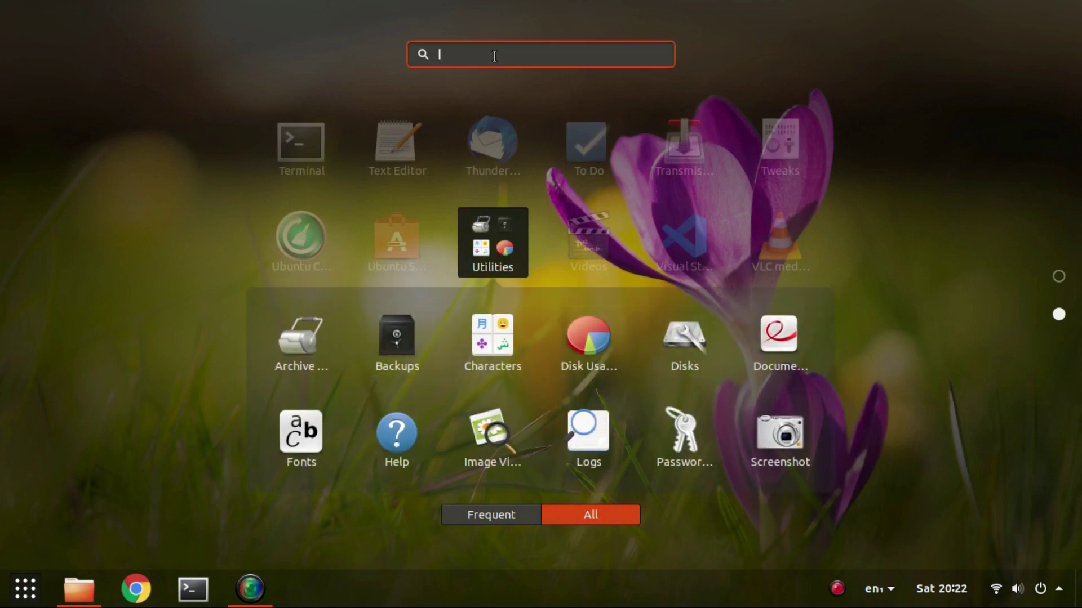
pyautogui.write('disk')
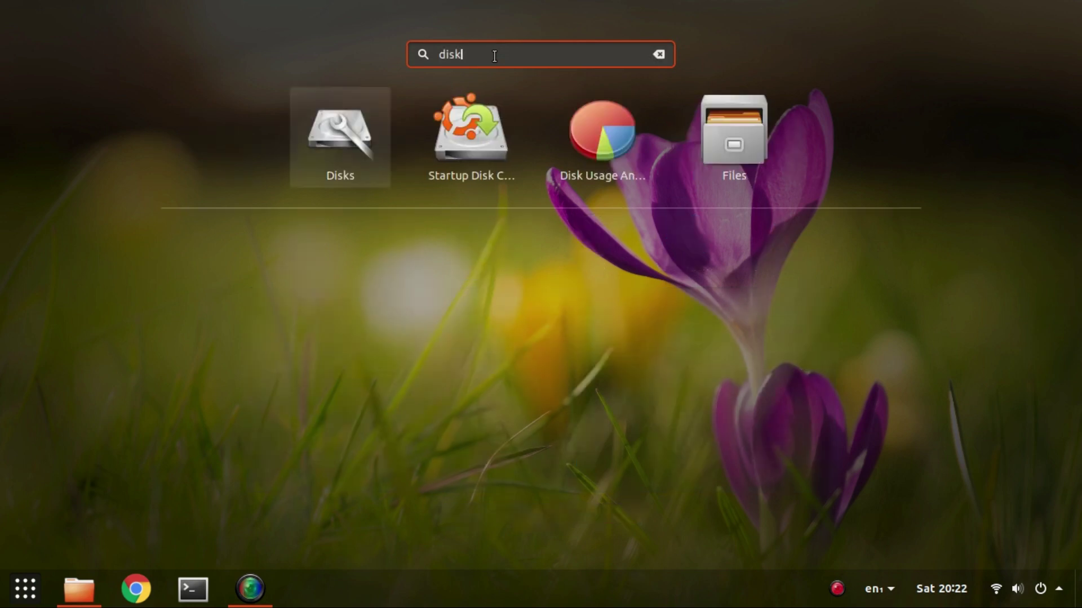
pyautogui.click(346, 141)
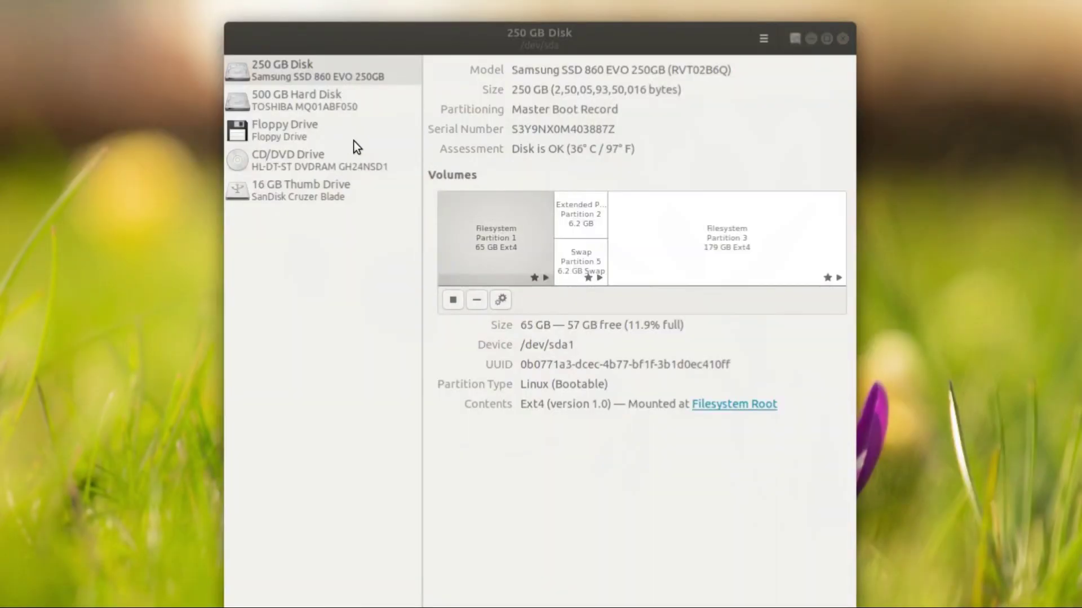
pyautogui.moveTo(542, 37); pyautogui.dragTo(541, 22)
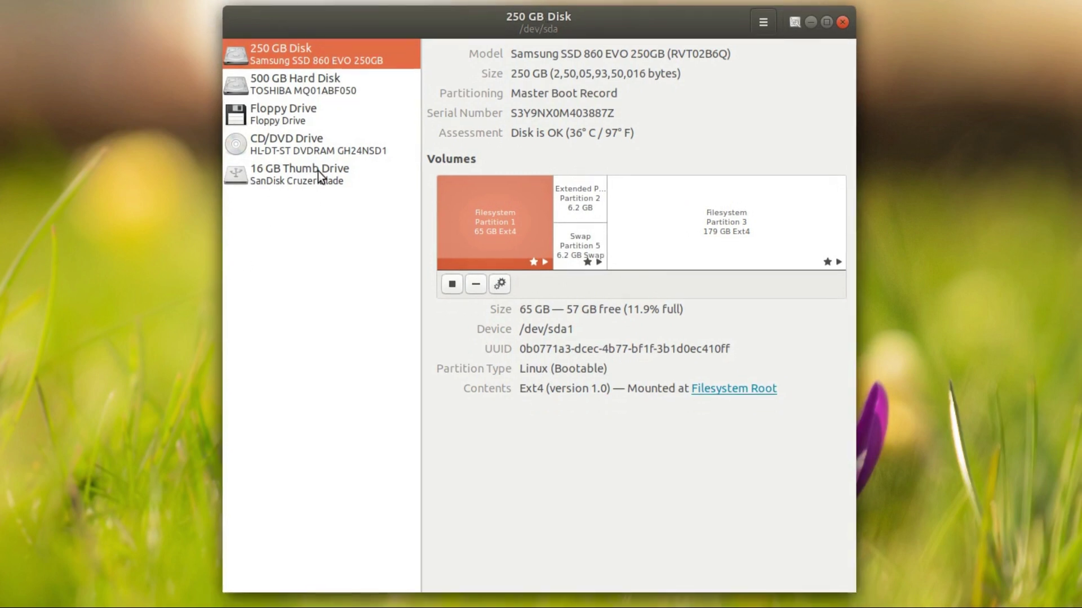
# Bring back the file manager to check the LMDE 4 drive among the devices, and minimize it again.
pyautogui.click(82, 589)
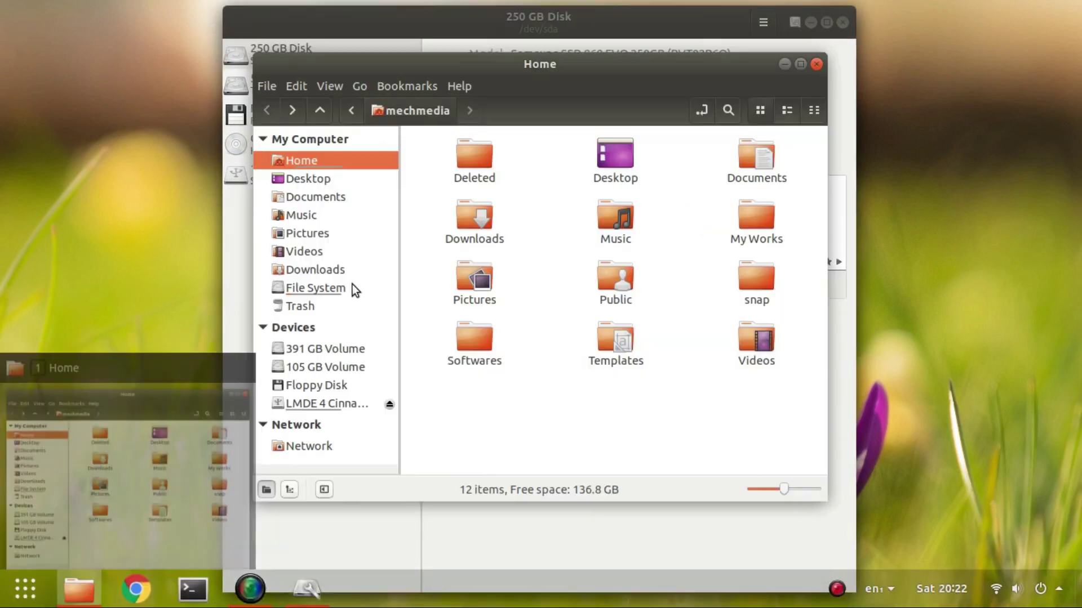
pyautogui.click(316, 402)
pyautogui.click(784, 64)
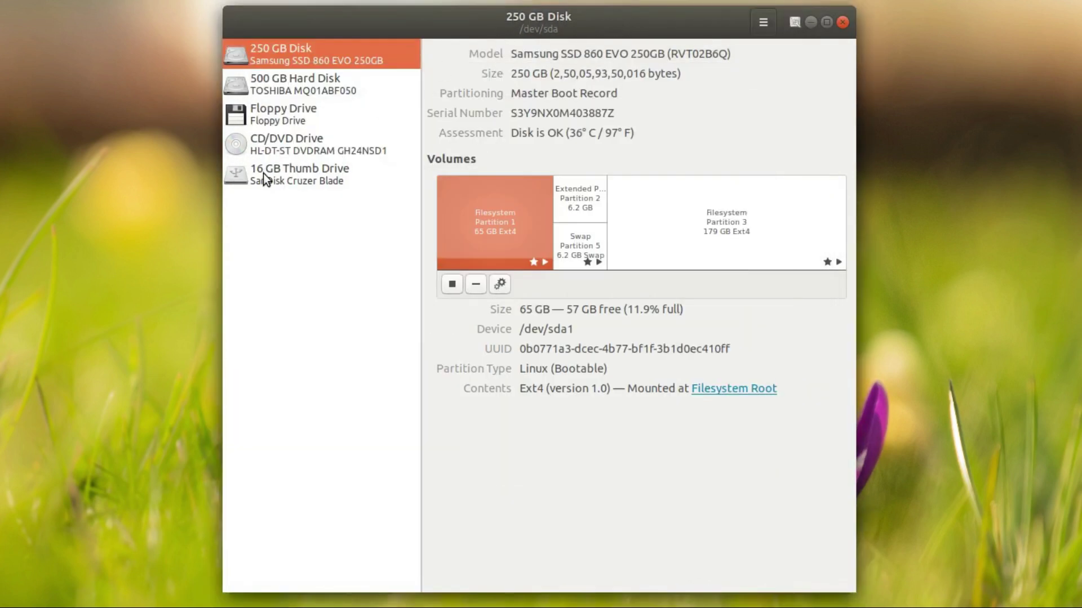
# Select the 16 GB Thumb Drive (SanDisk Cruzer Blade) and open Restore Disk Image for it.
pyautogui.click(316, 175)
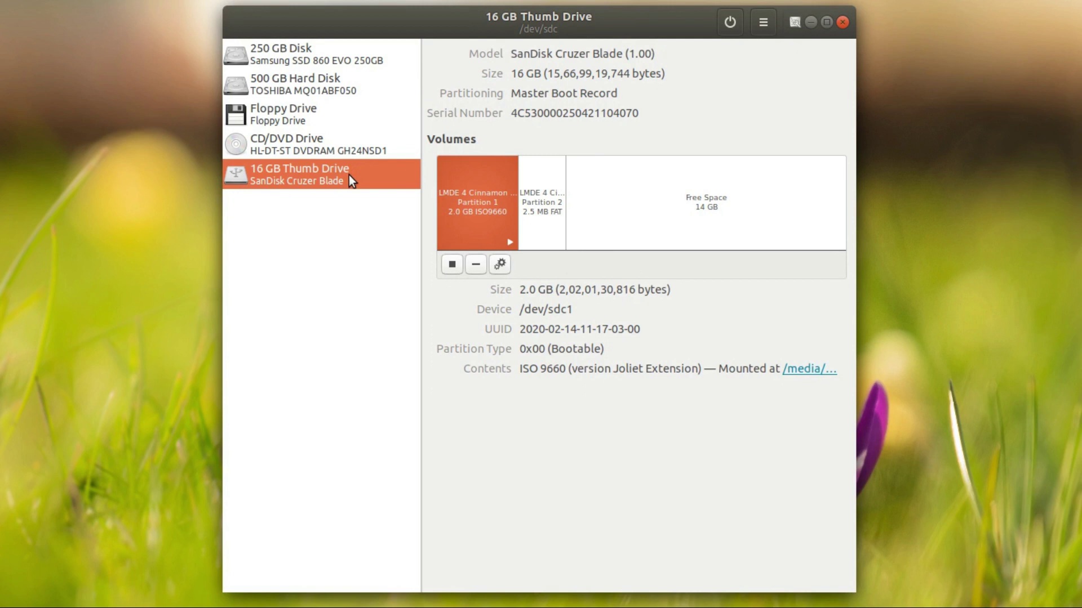
pyautogui.click(761, 24)
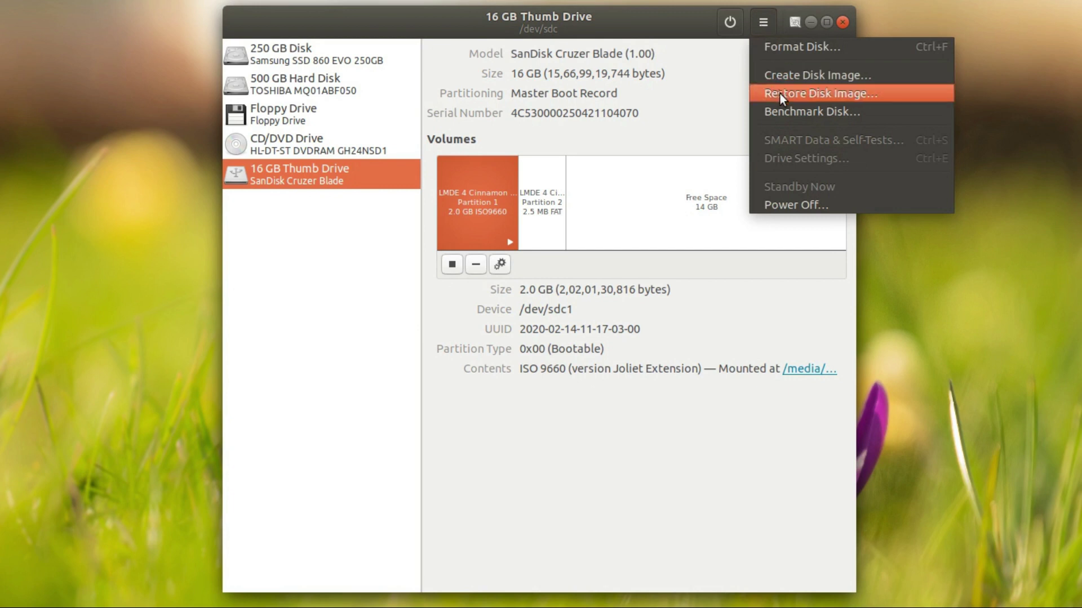
pyautogui.click(814, 92)
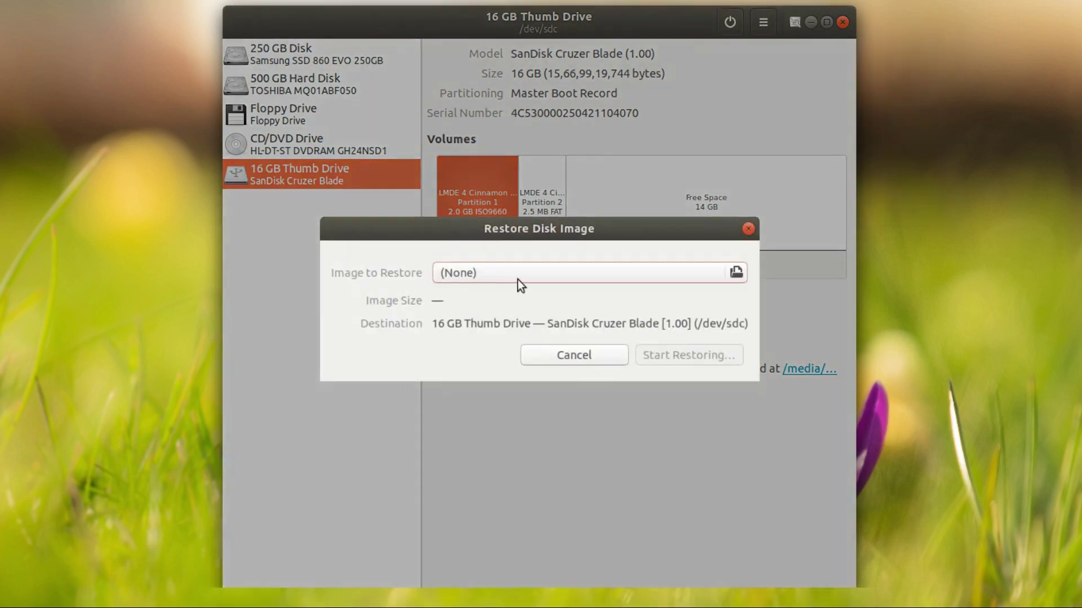
pyautogui.moveTo(525, 232); pyautogui.dragTo(470, 226)
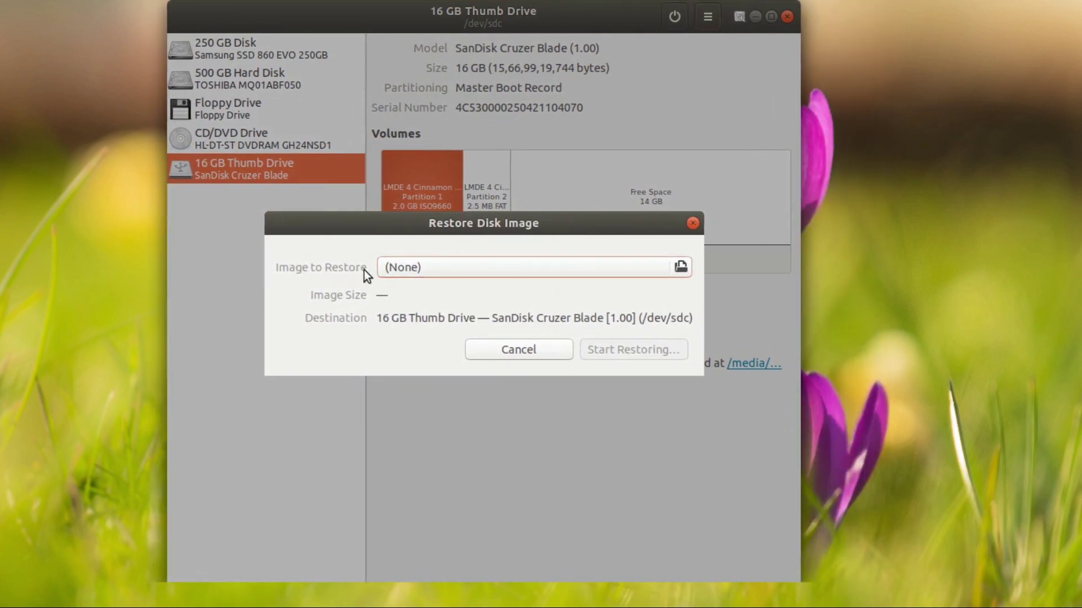
# Choose manjaro-gnome-19.0-200224-linux54.iso from the Downloads folder as the image to restore.
pyautogui.click(497, 267)
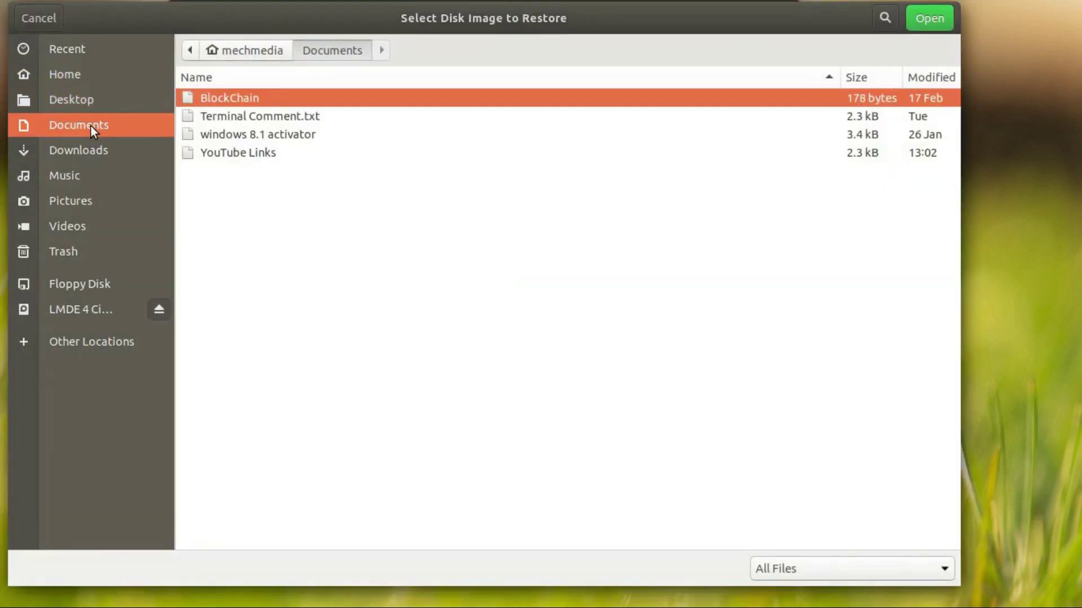
pyautogui.click(83, 152)
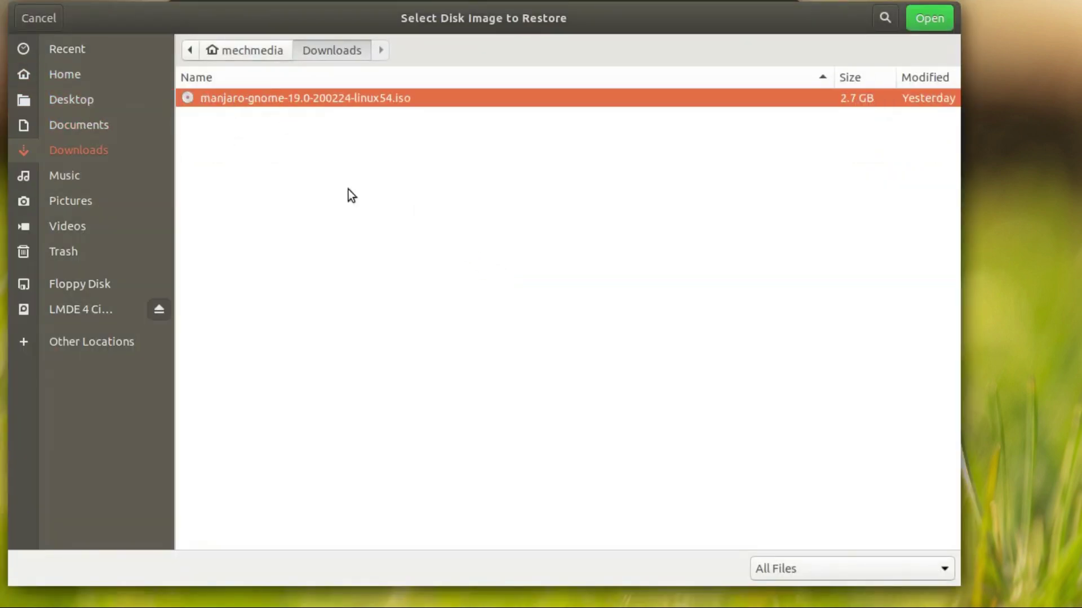
pyautogui.click(929, 26)
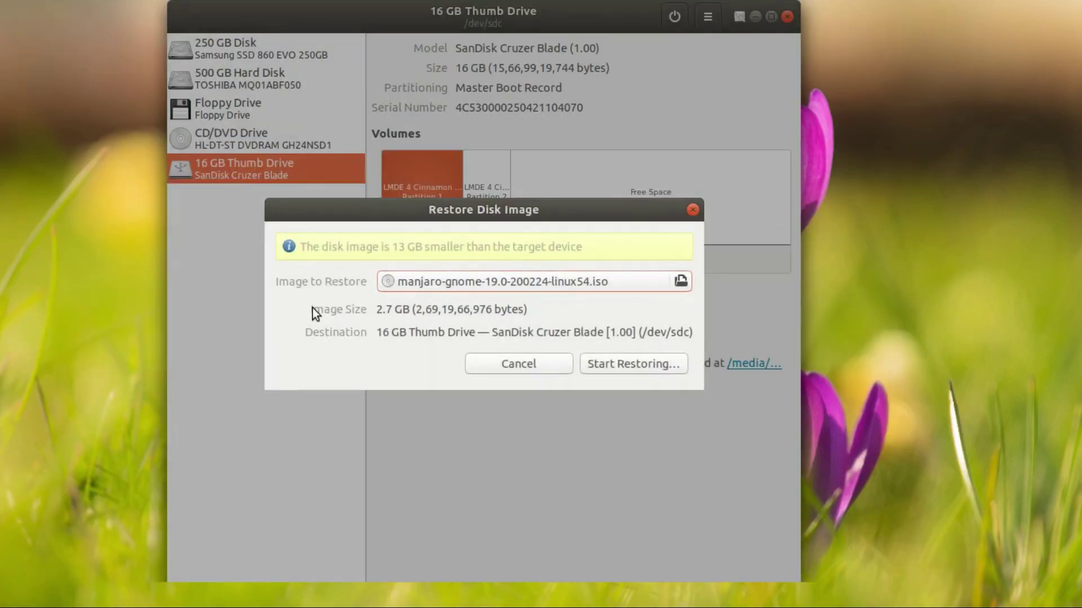
# Start restoring the image to the thumb drive, confirm overwriting its data and authenticate with the account password.
pyautogui.click(637, 363)
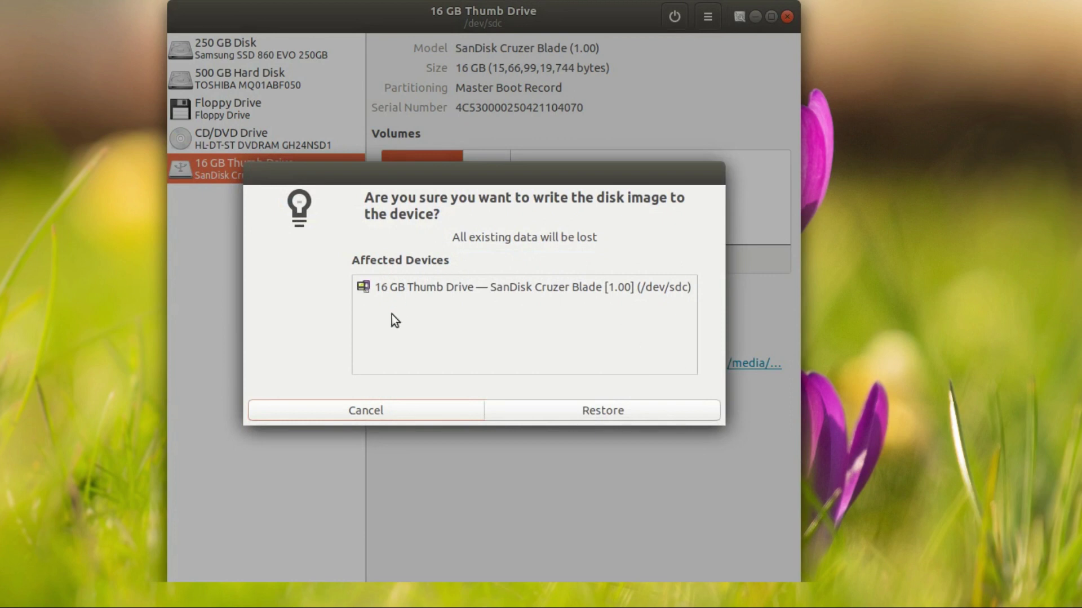
pyautogui.click(614, 411)
pyautogui.write('****')
pyautogui.press('Return')
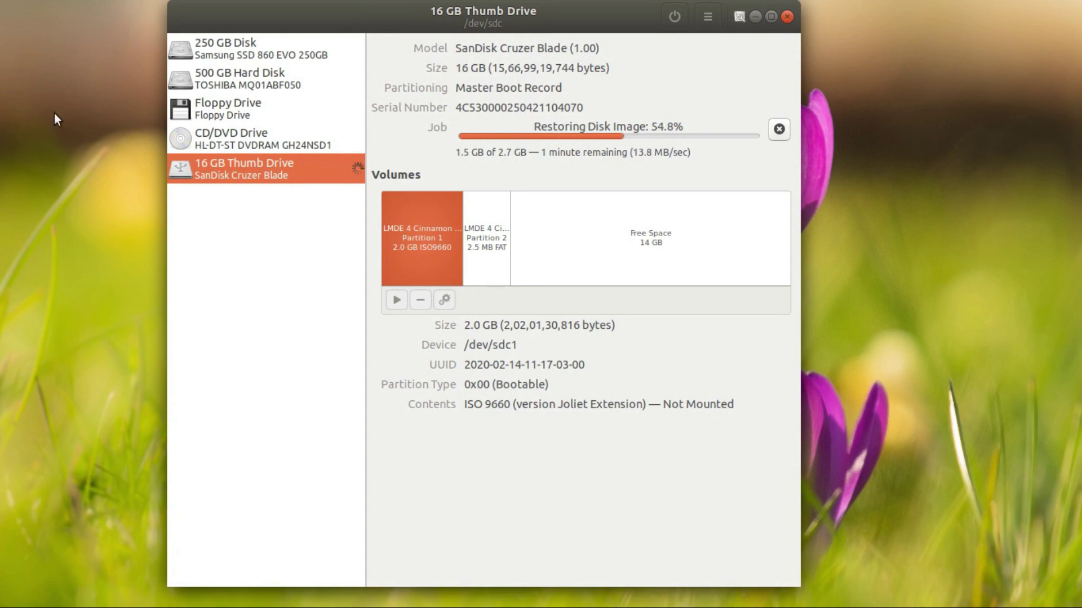
pyautogui.rightClick(42, 82)
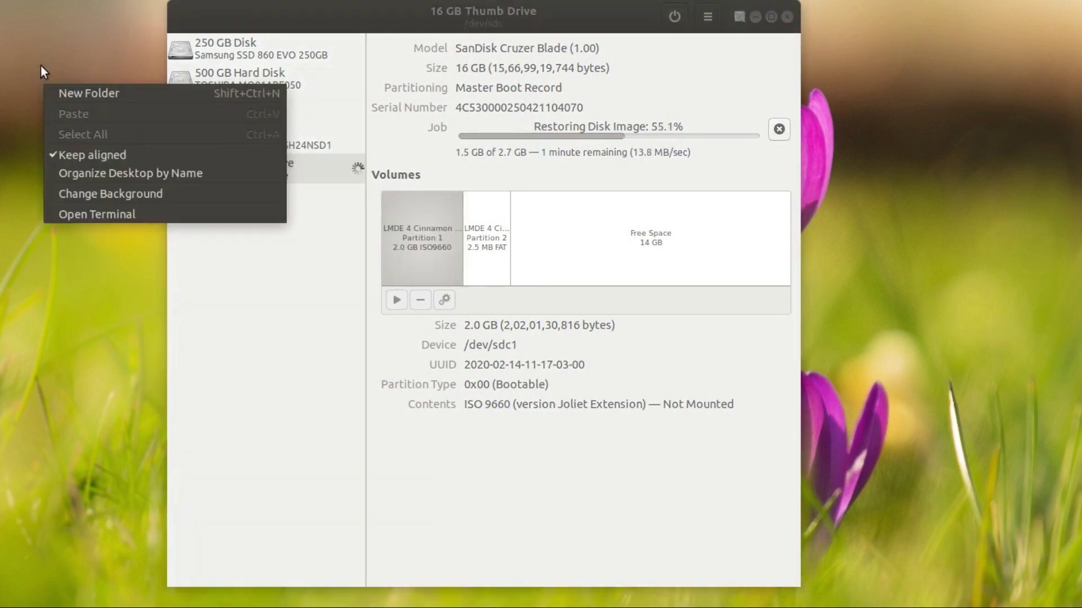
pyautogui.press('Escape')
pyautogui.moveTo(509, 12); pyautogui.dragTo(553, 1)
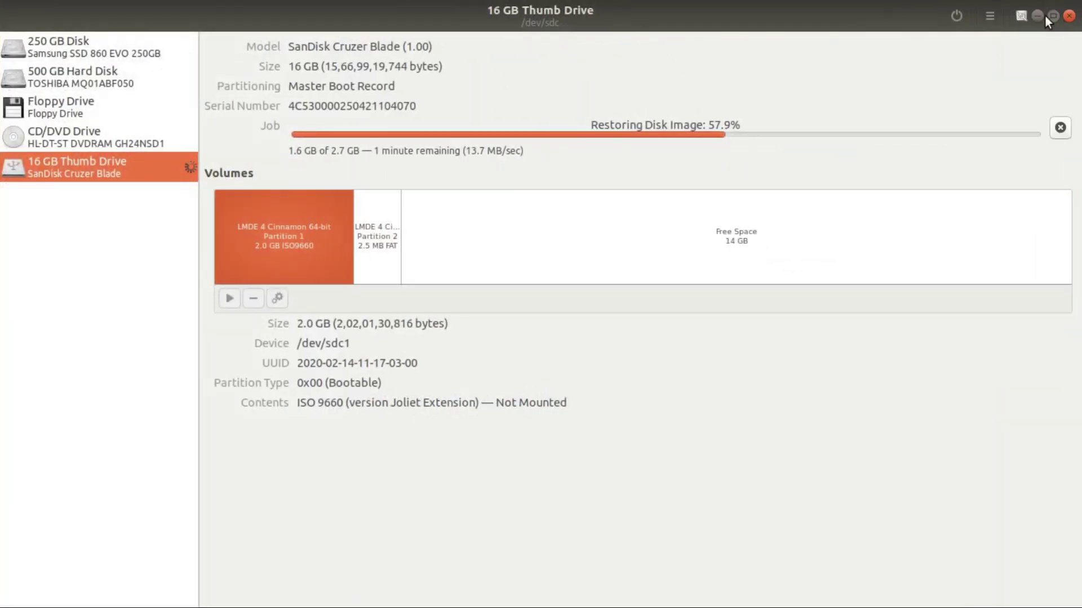
pyautogui.click(1051, 16)
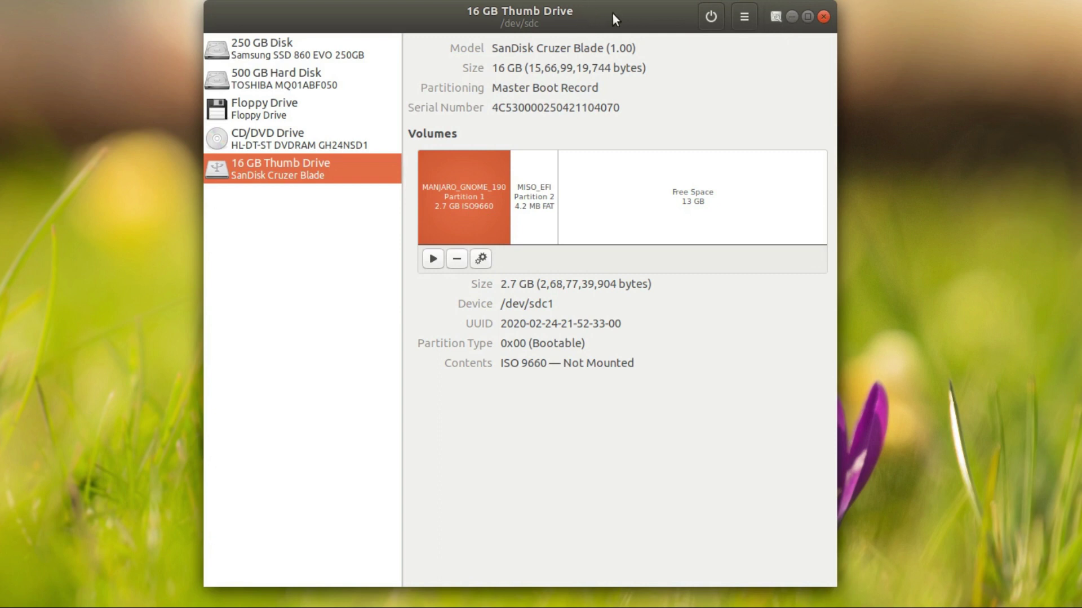
# Close the Disks window and look up the Disks utility in the Utilities folder of the application overview.
pyautogui.click(823, 17)
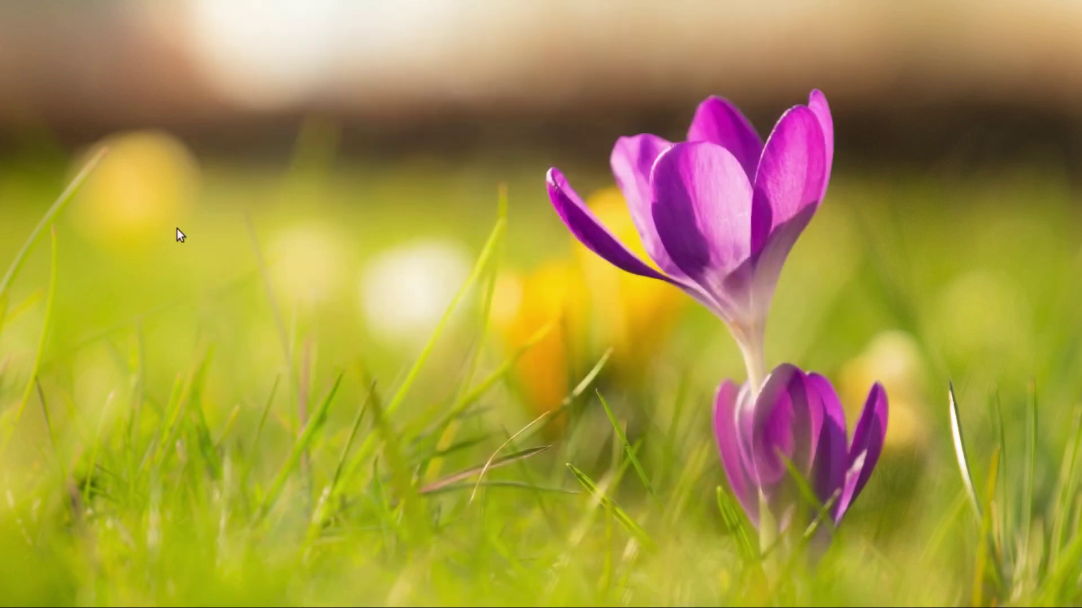
pyautogui.click(25, 589)
pyautogui.scroll(-1, 487, 395)
pyautogui.click(487, 439)
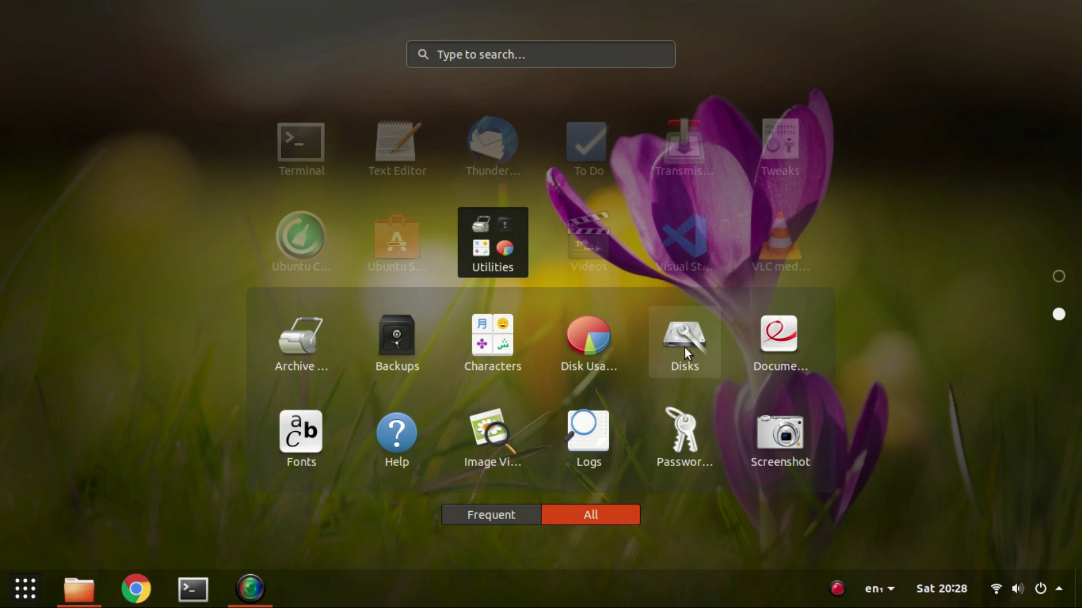
pyautogui.click(515, 261)
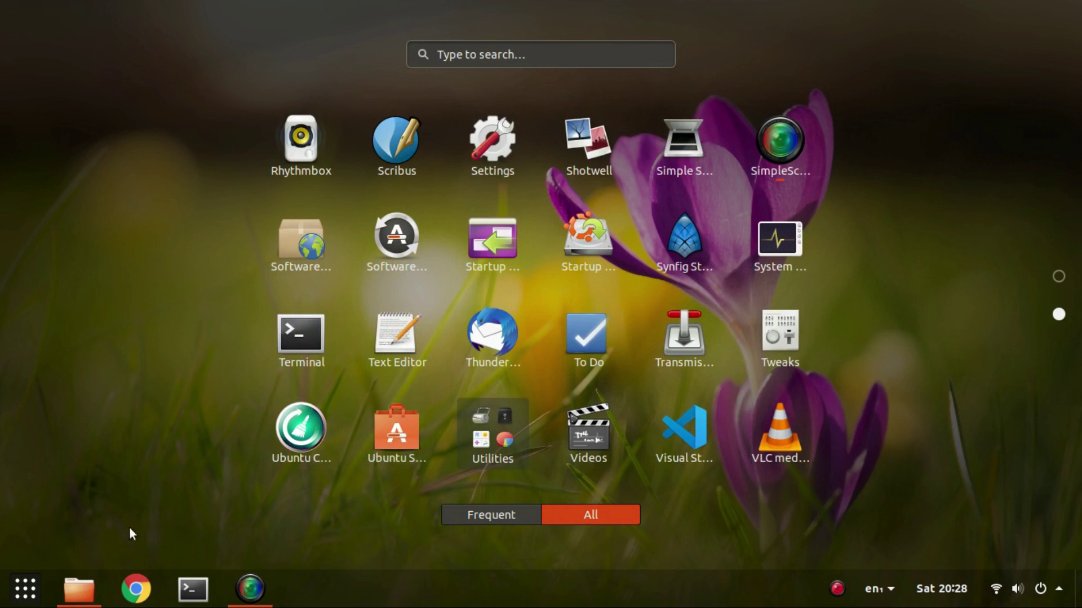
# Open the MANJARO_GNOME_190 thumb drive in the file manager to examine its written boot files.
pyautogui.click(79, 589)
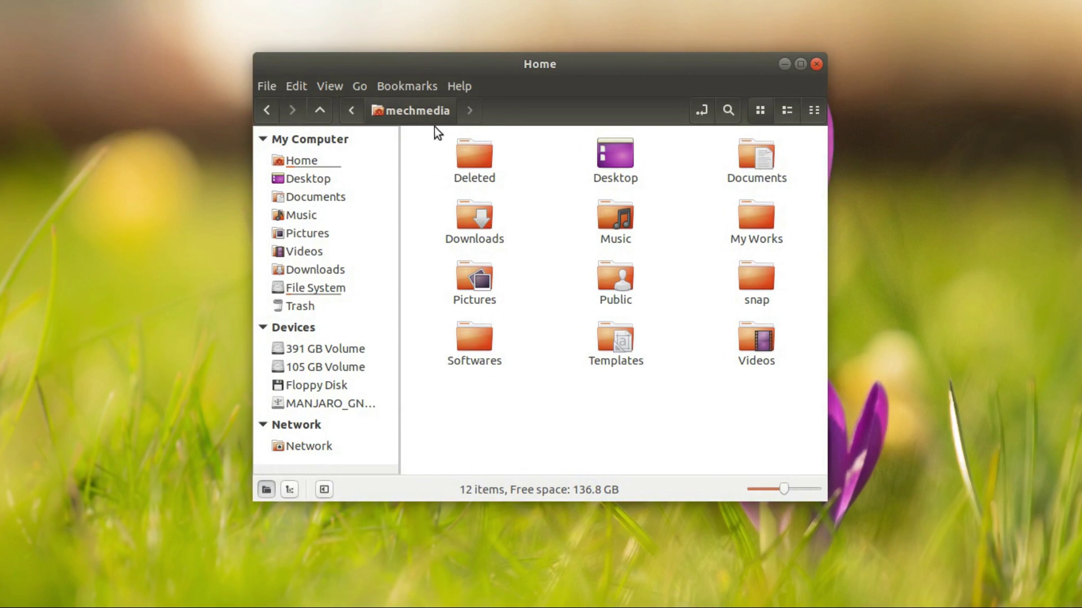
pyautogui.click(785, 63)
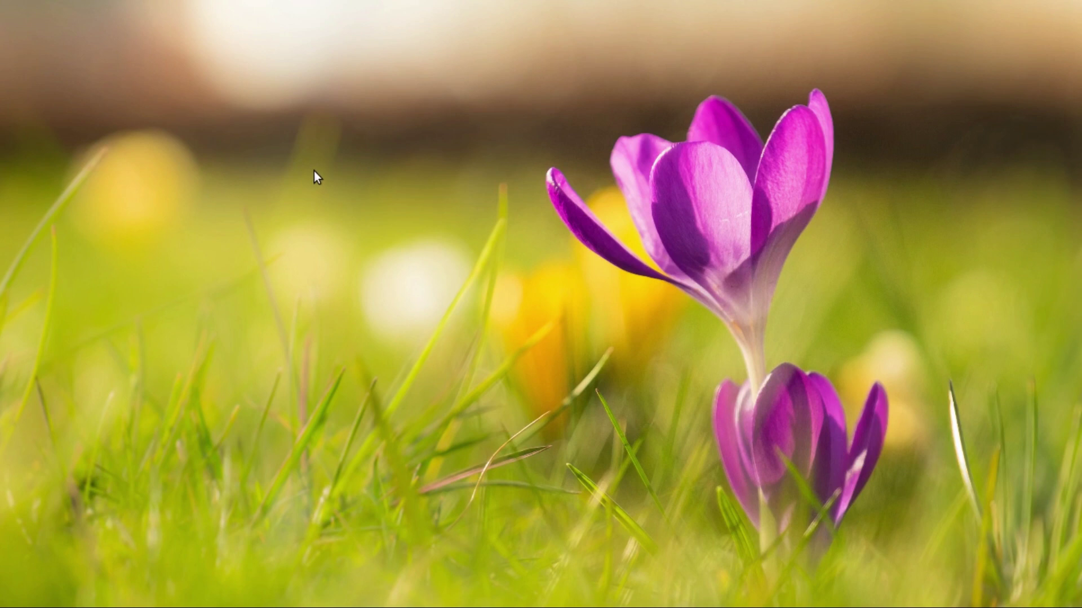
pyautogui.click(82, 589)
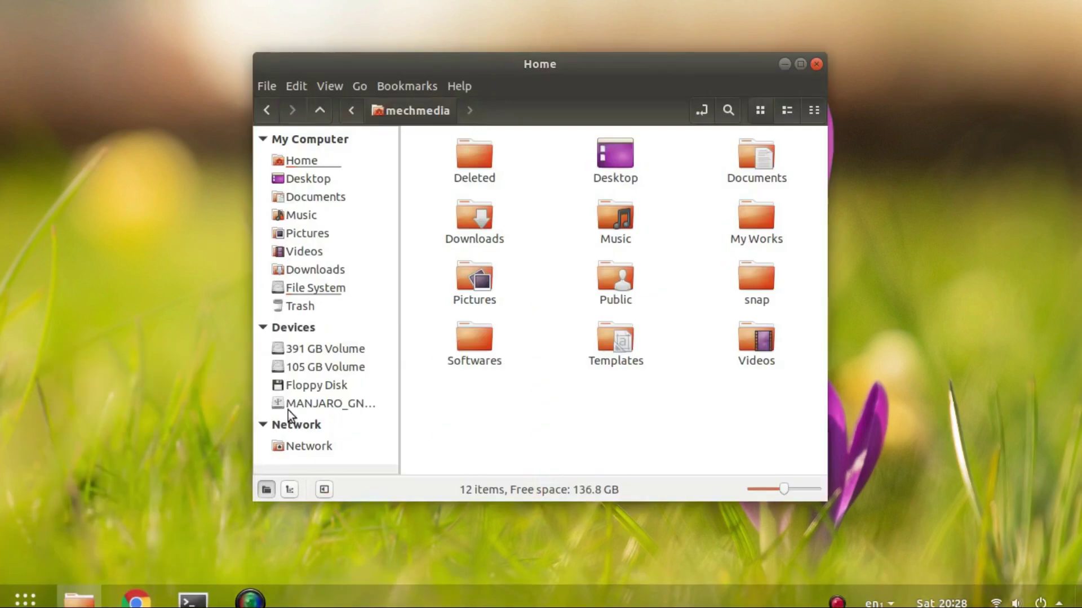
pyautogui.click(319, 405)
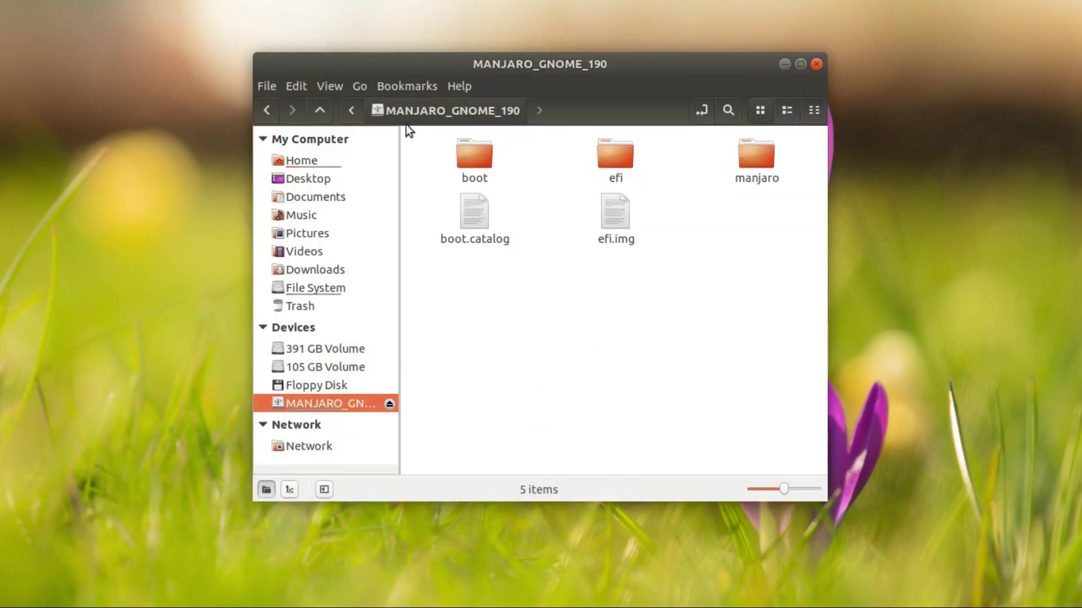
# Close the file manager window of the MANJARO_GNOME_190 drive.
pyautogui.moveTo(408, 133); pyautogui.dragTo(541, 60)
pyautogui.click(756, 249)
pyautogui.click(815, 64)
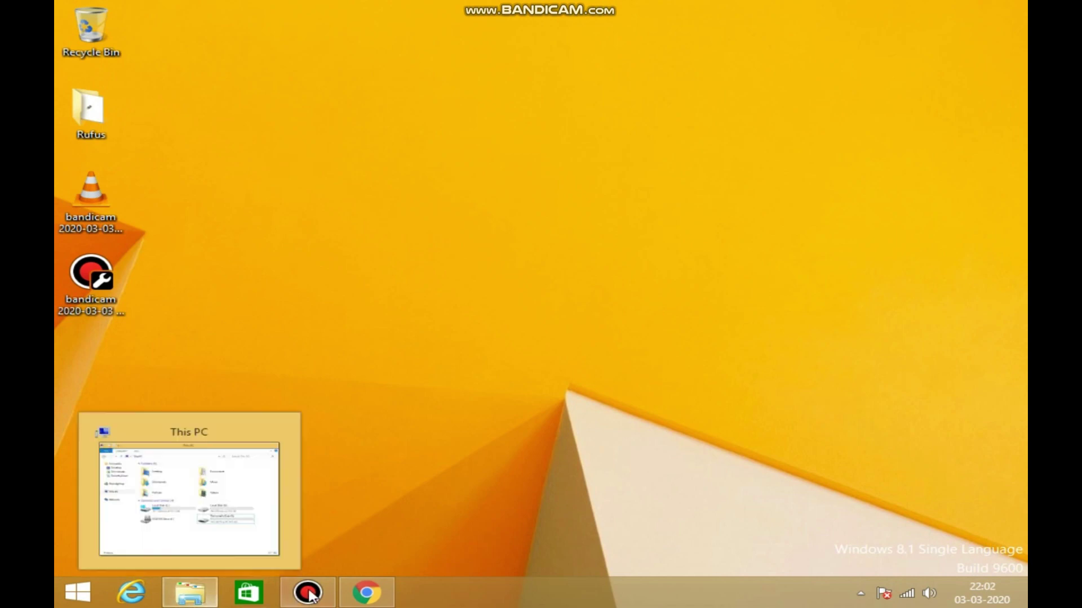
# Switch to Chrome, remove the LibreOffice installer from the downloads list and replace the Downloads tab with a new one.
pyautogui.click(366, 592)
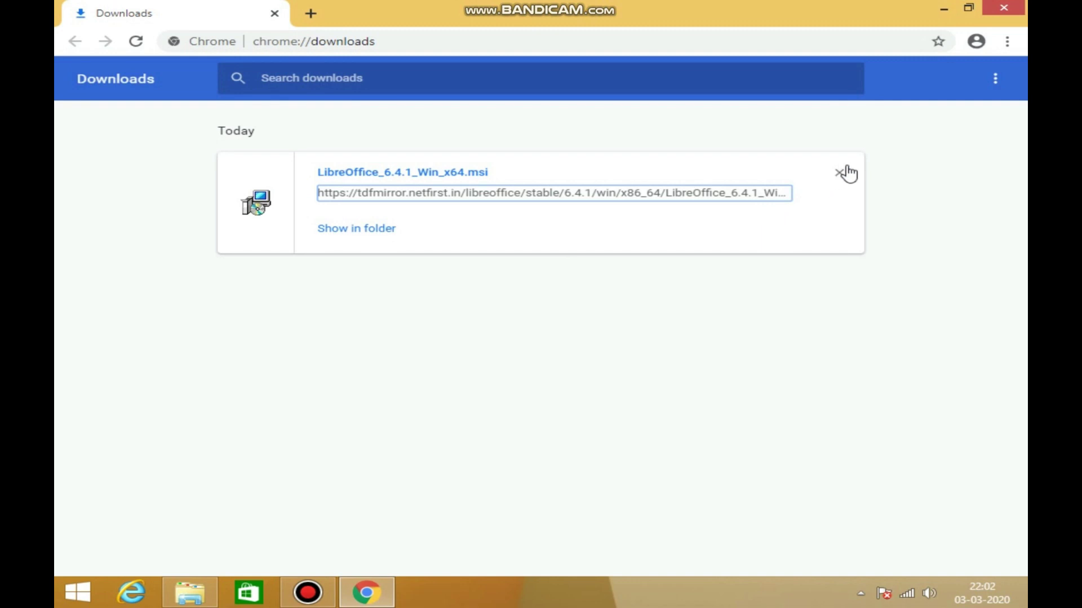
pyautogui.click(840, 172)
pyautogui.click(311, 13)
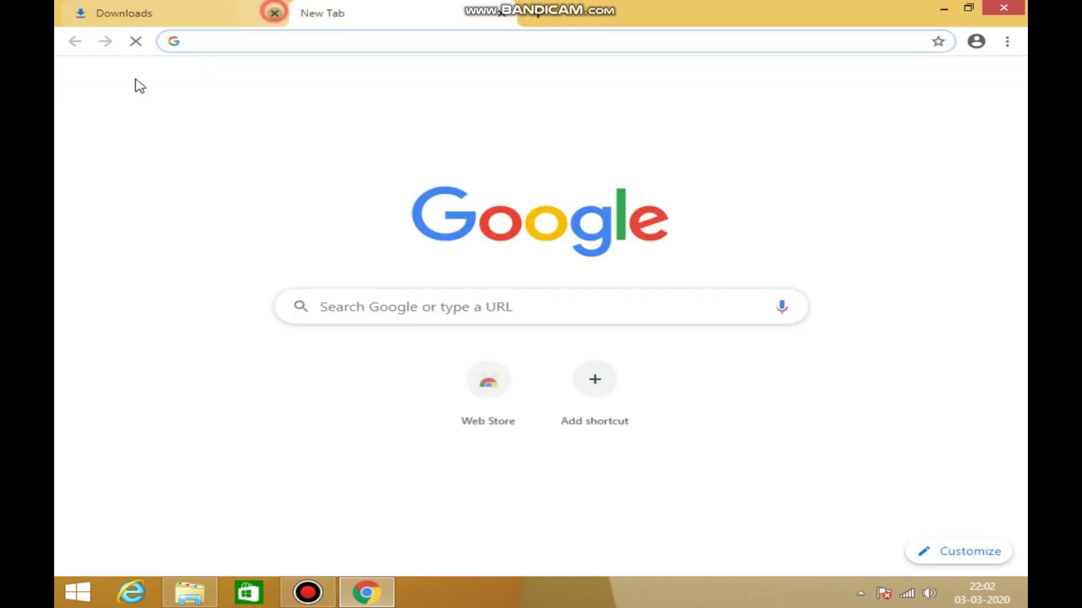
pyautogui.click(275, 13)
# Search Google for rufus and open the Download section of the rufus.ie website.
pyautogui.write('rufus')
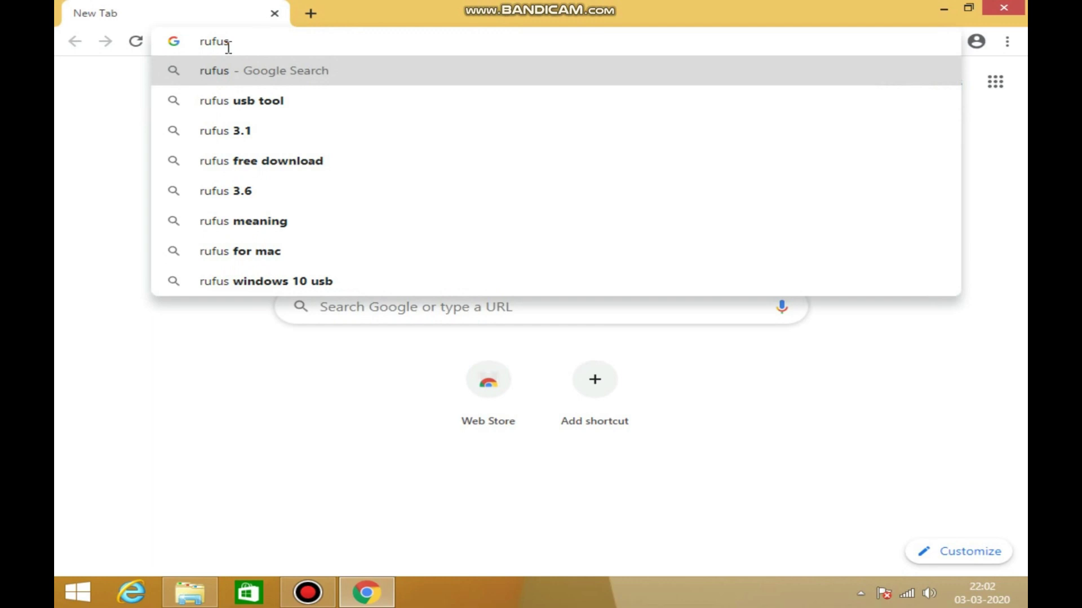
pyautogui.press('Return')
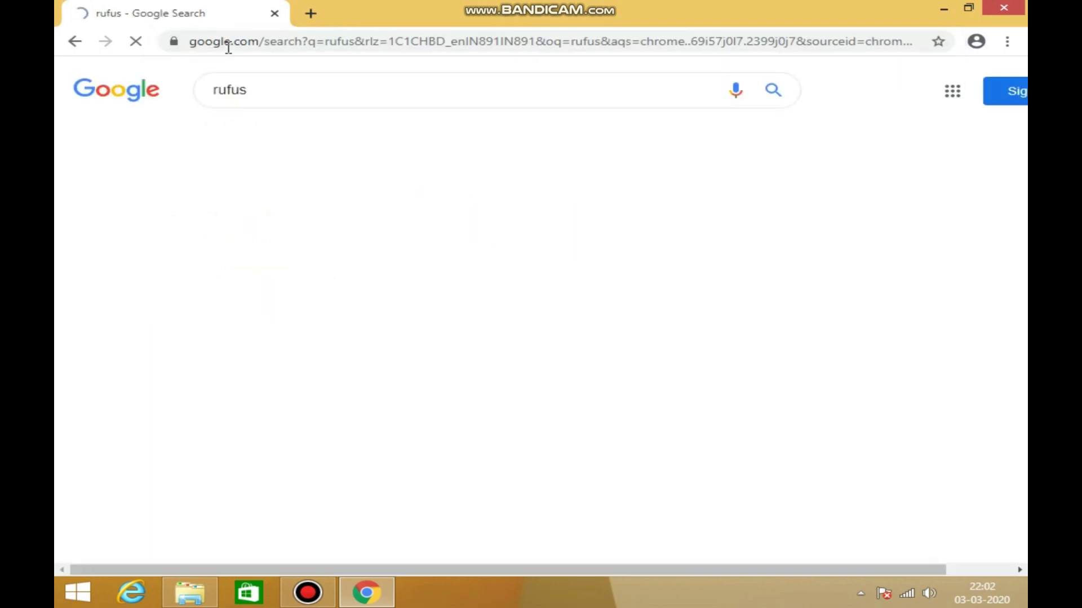
pyautogui.click(242, 247)
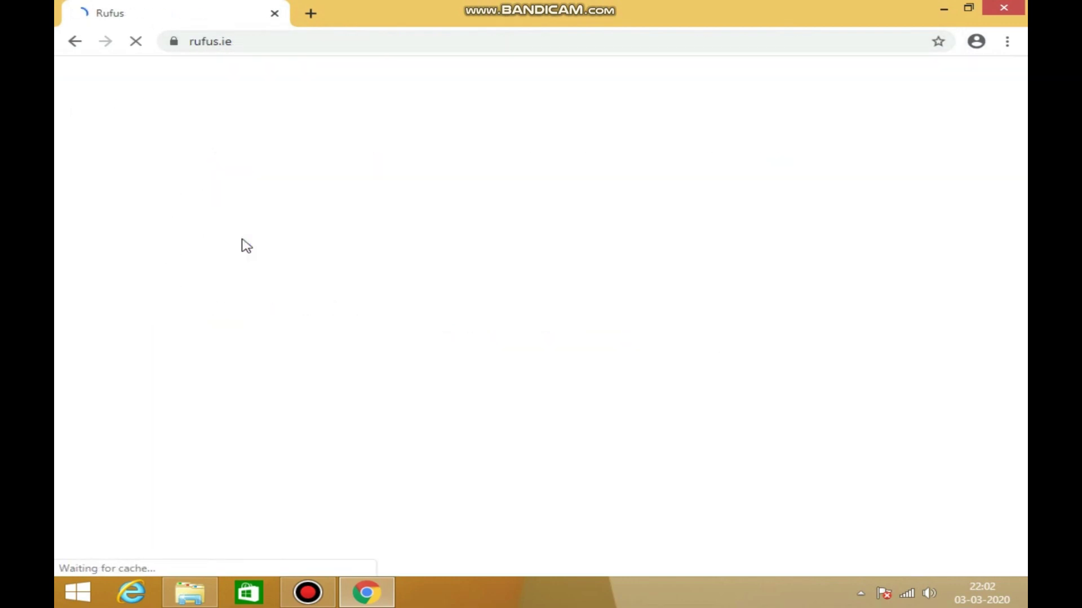
pyautogui.scroll(-15, 356, 270)
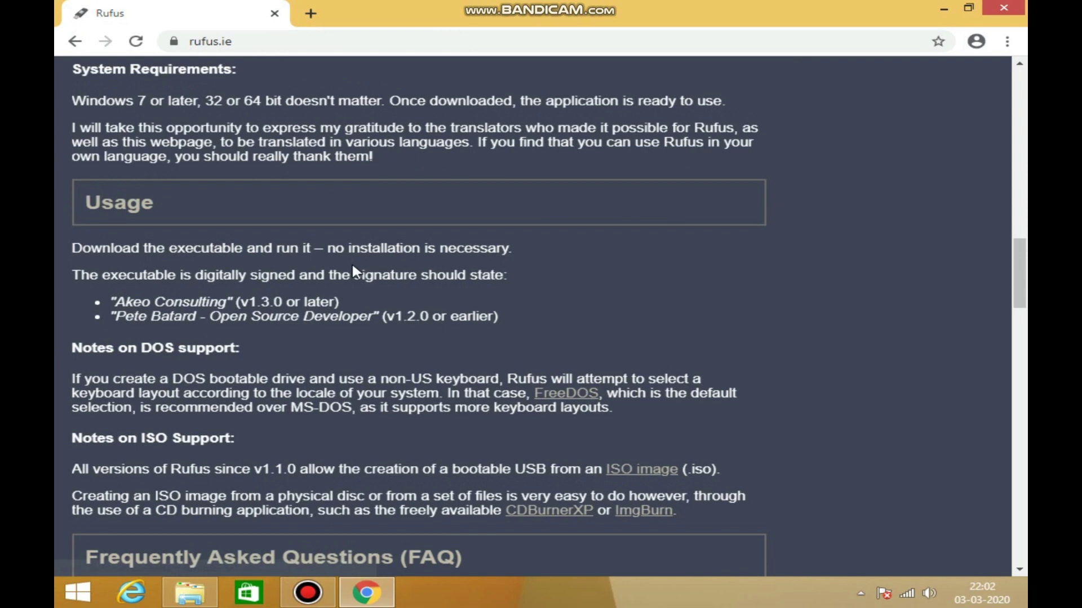
pyautogui.scroll(7, 351, 261)
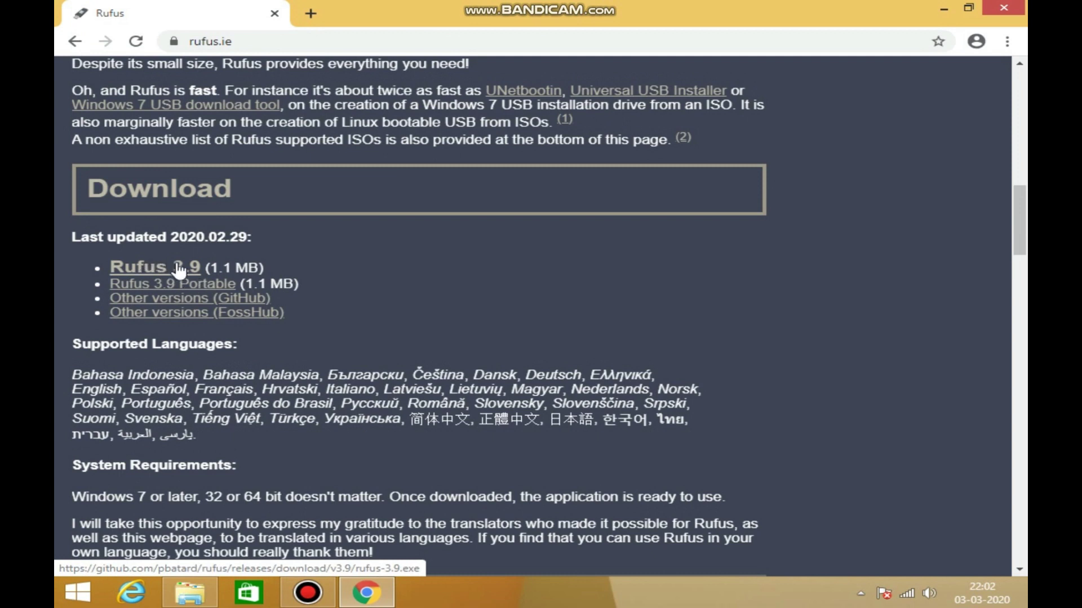
# Run rufus-3.9p from the Rufus folder on the desktop and allow it to check for updates online.
pyautogui.press('super+d')
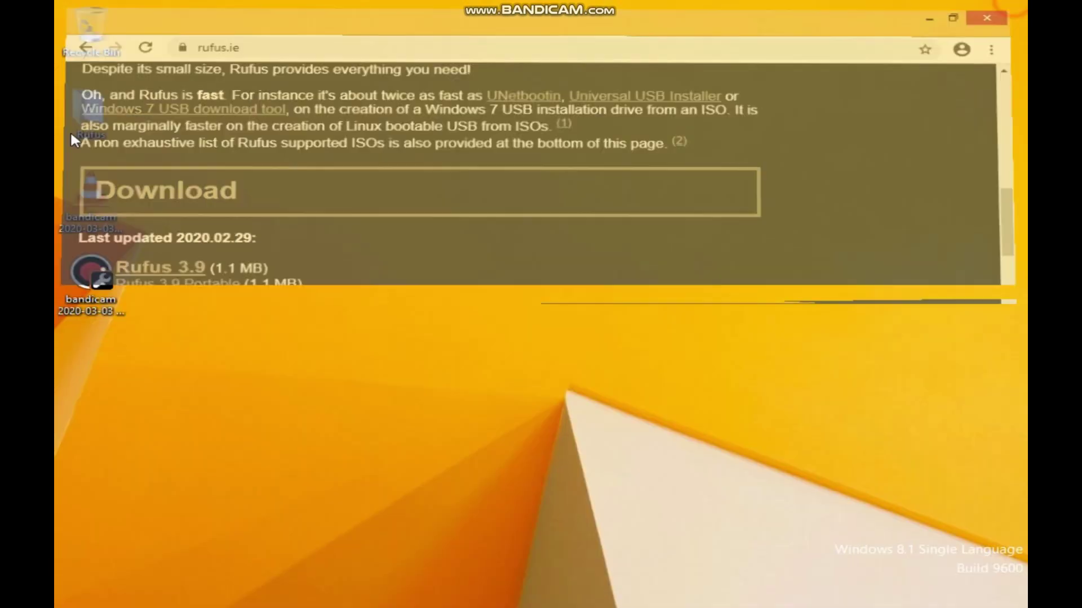
pyautogui.click(80, 130)
pyautogui.doubleClick(80, 129)
pyautogui.click(270, 106)
pyautogui.doubleClick(284, 106)
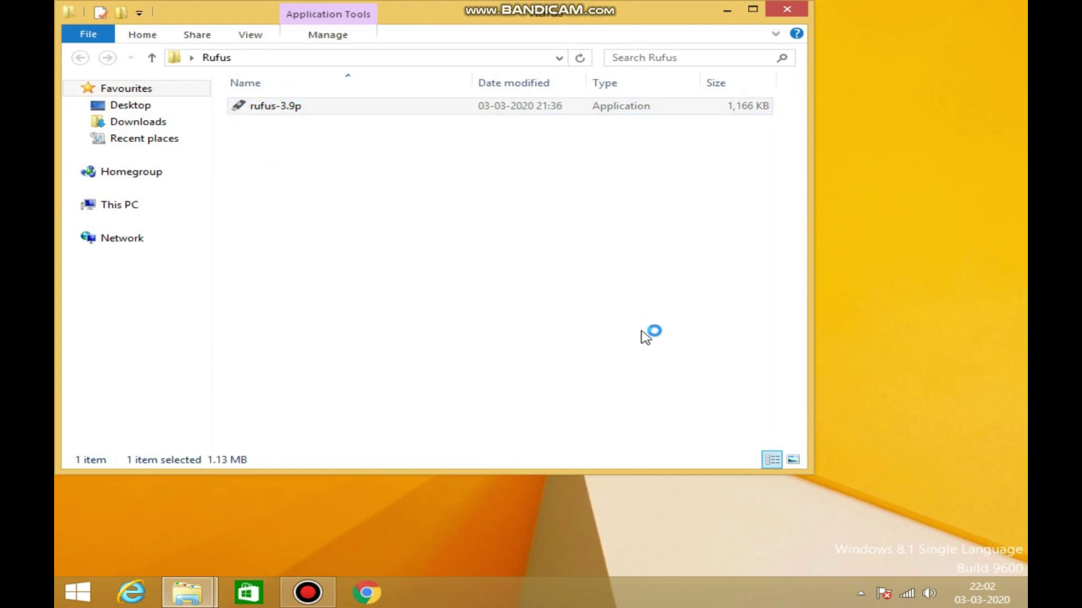
pyautogui.click(726, 10)
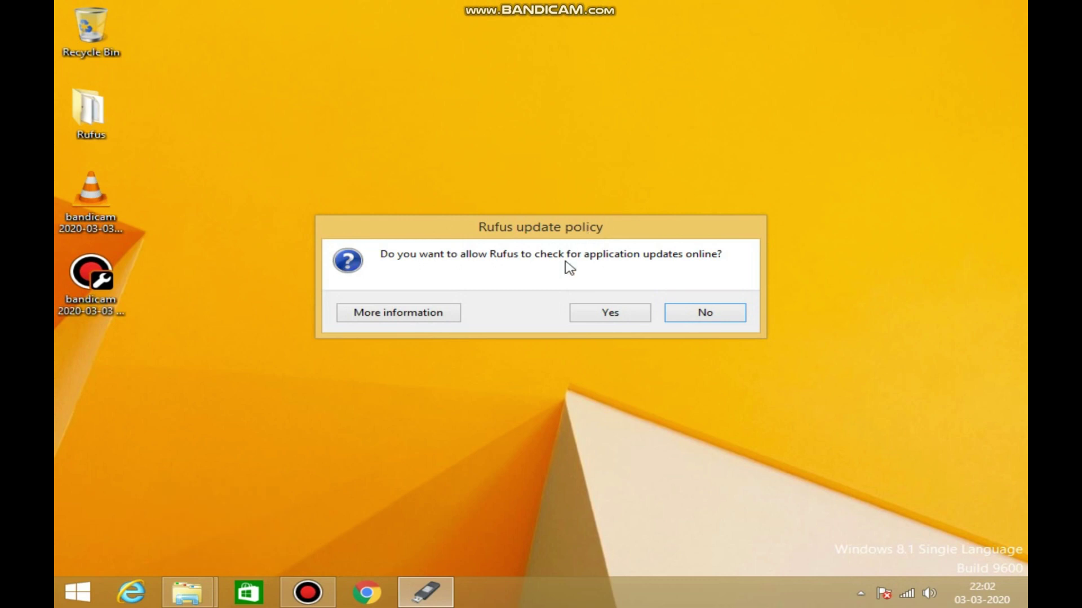
pyautogui.click(602, 316)
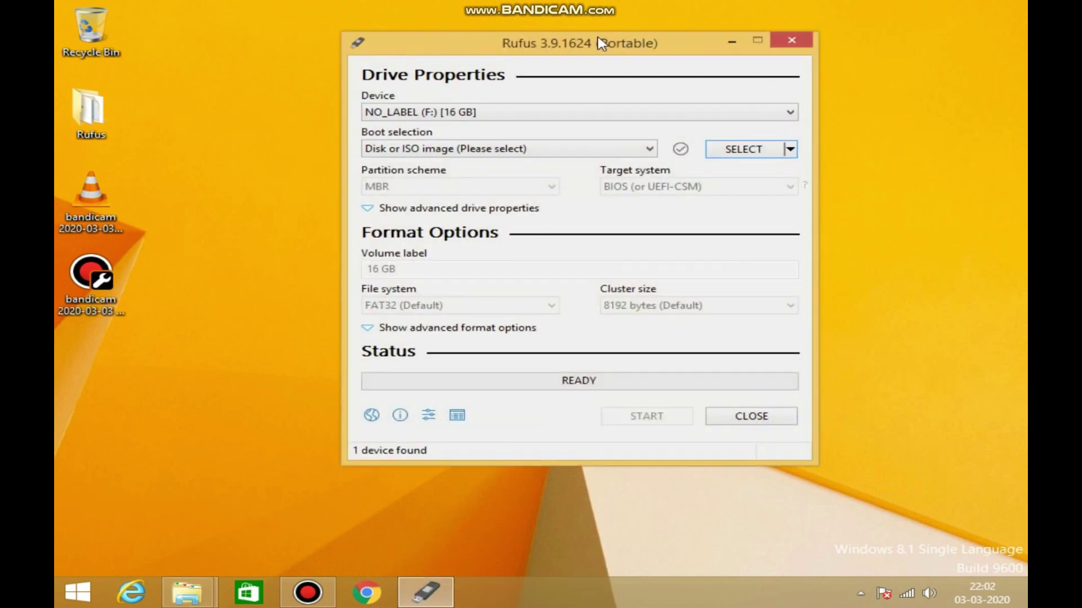
# Close the Rufus folder window and examine the contents of Removable Disk (F:) from This PC.
pyautogui.moveTo(599, 40); pyautogui.dragTo(682, 31)
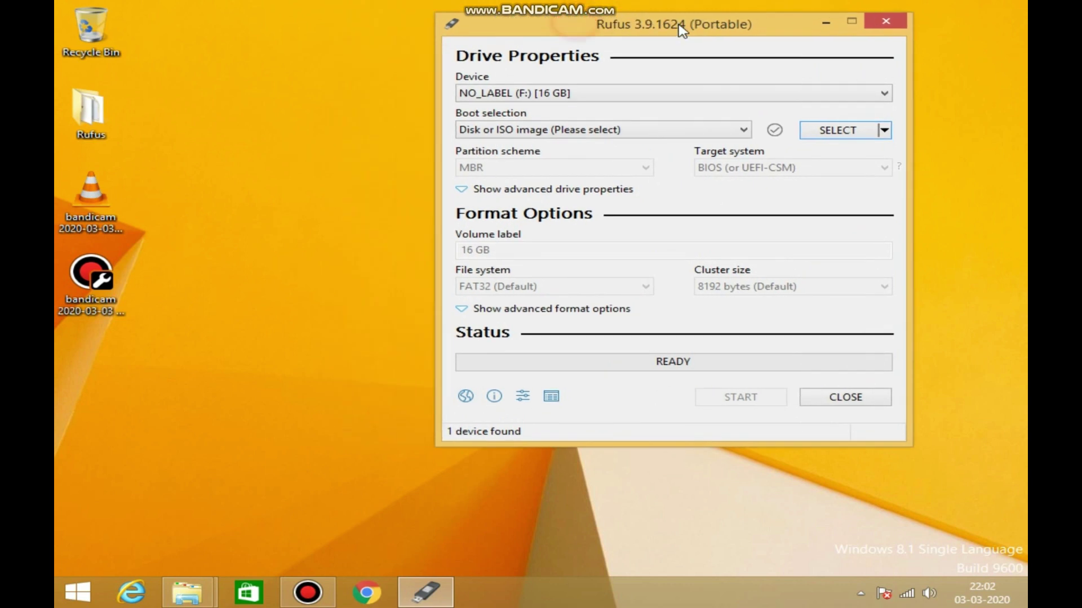
pyautogui.moveTo(188, 592)
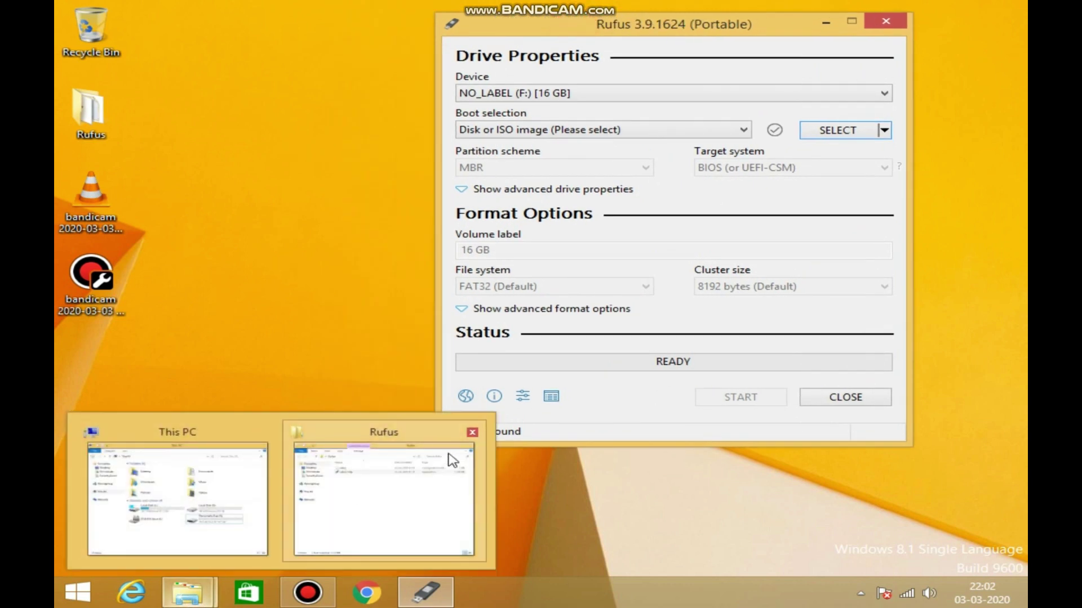
pyautogui.click(472, 432)
pyautogui.click(180, 523)
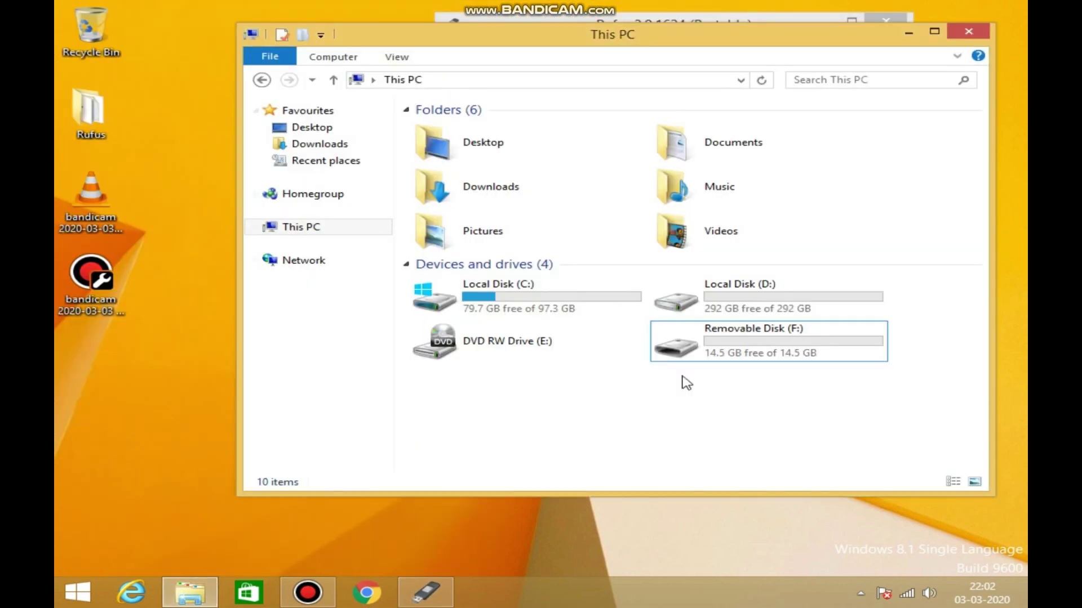
pyautogui.click(735, 349)
pyautogui.doubleClick(755, 350)
pyautogui.click(260, 79)
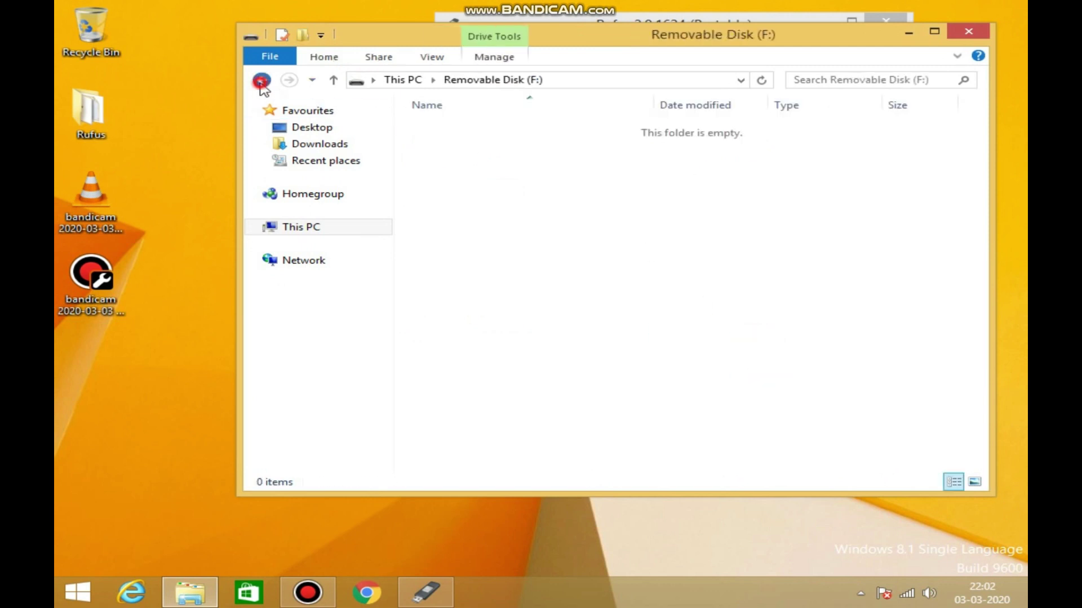
pyautogui.click(725, 341)
pyautogui.doubleClick(725, 341)
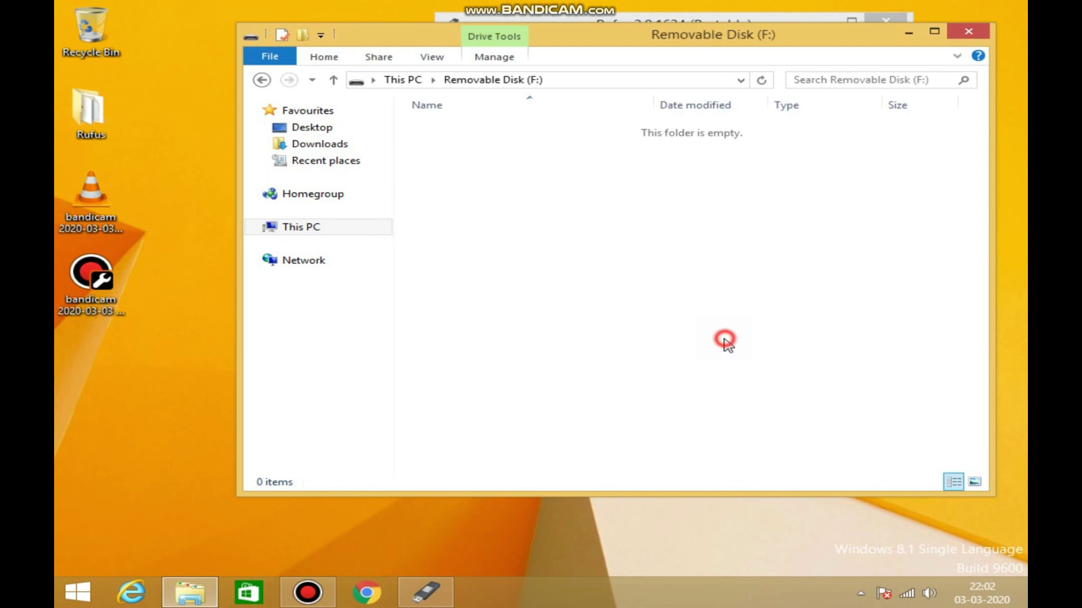
pyautogui.click(260, 79)
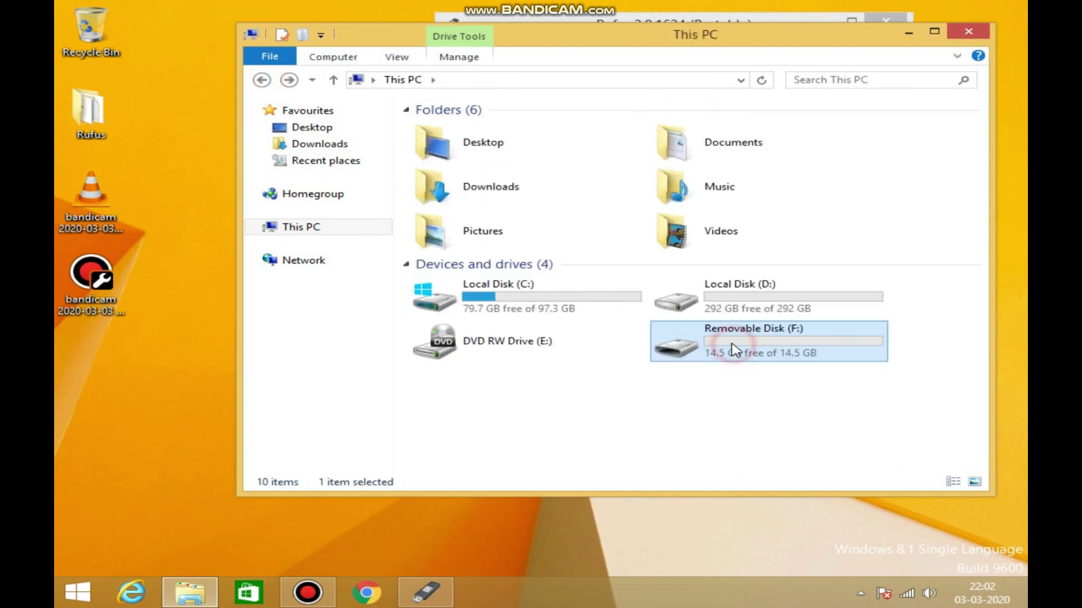
pyautogui.click(661, 401)
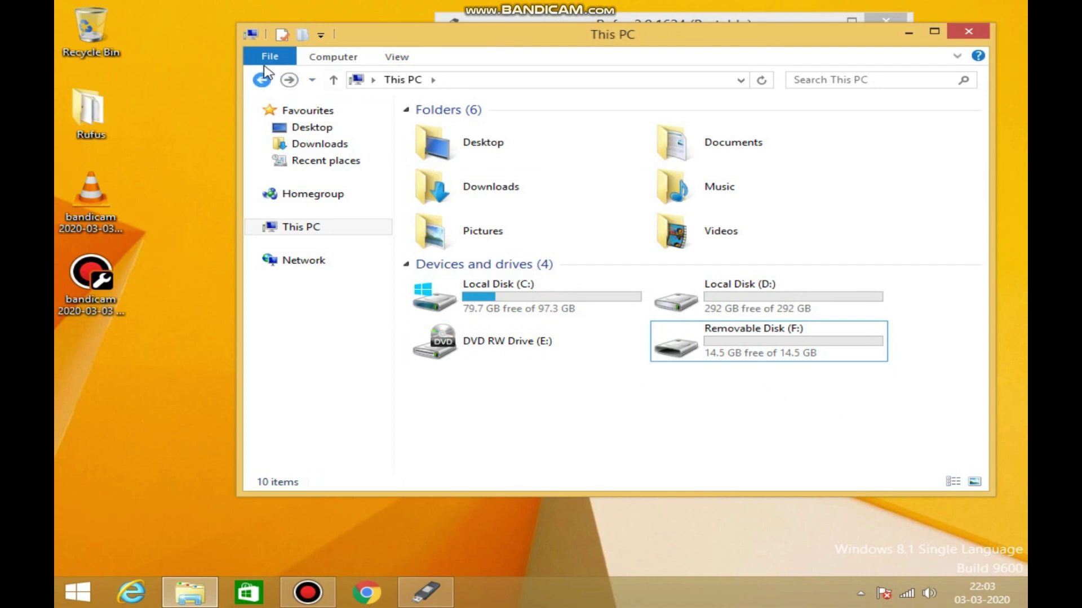
# Look up the IR5_CSLA_X64FREO_EN-GB_DV9 disc image in the Downloads folder and minimize the file window.
pyautogui.click(488, 189)
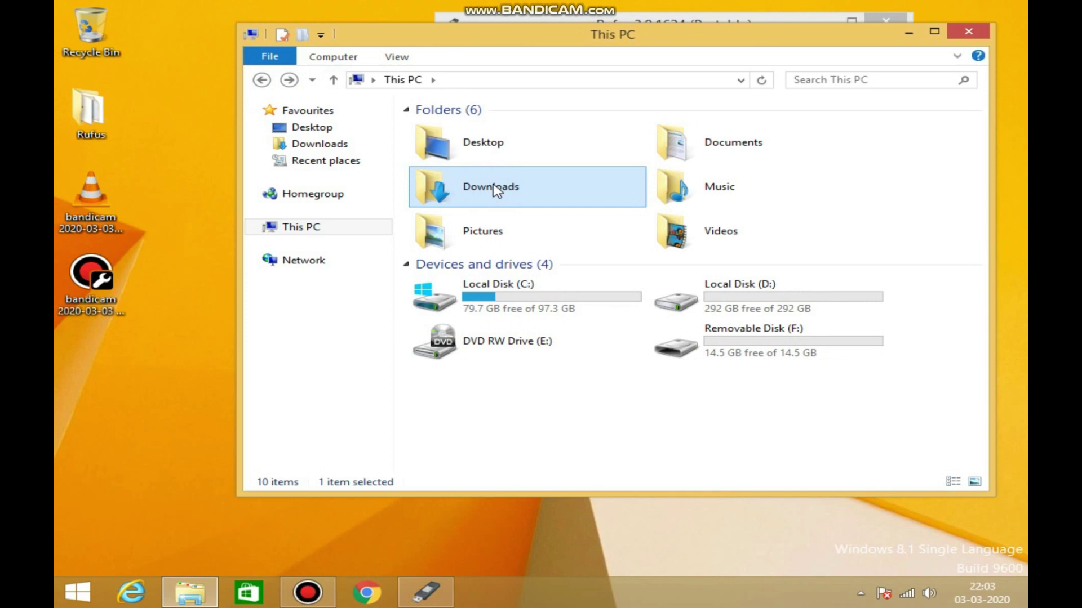
pyautogui.doubleClick(490, 189)
pyautogui.click(459, 130)
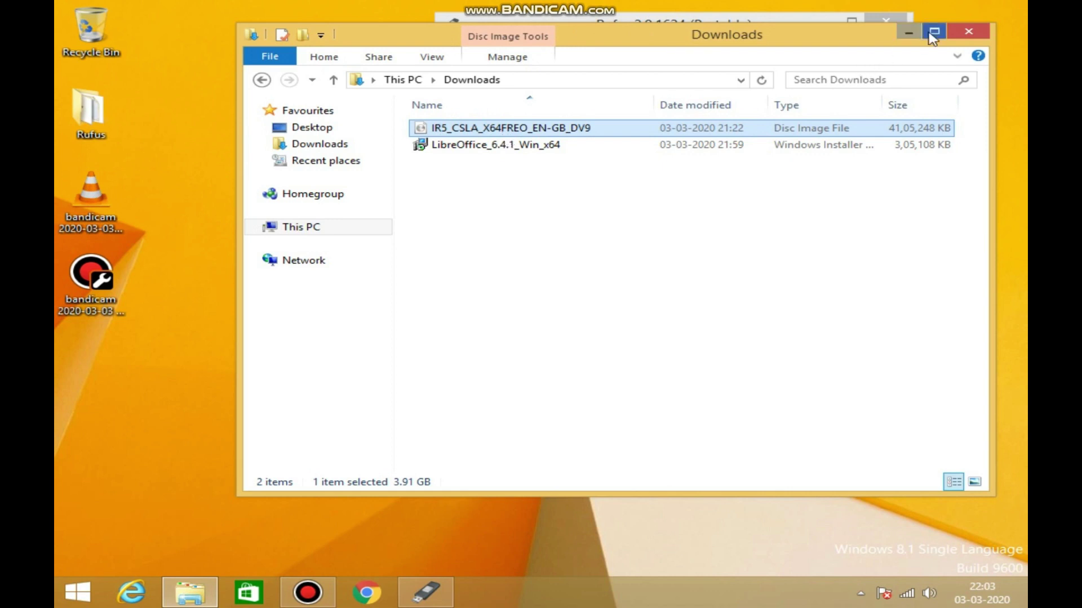
pyautogui.click(908, 32)
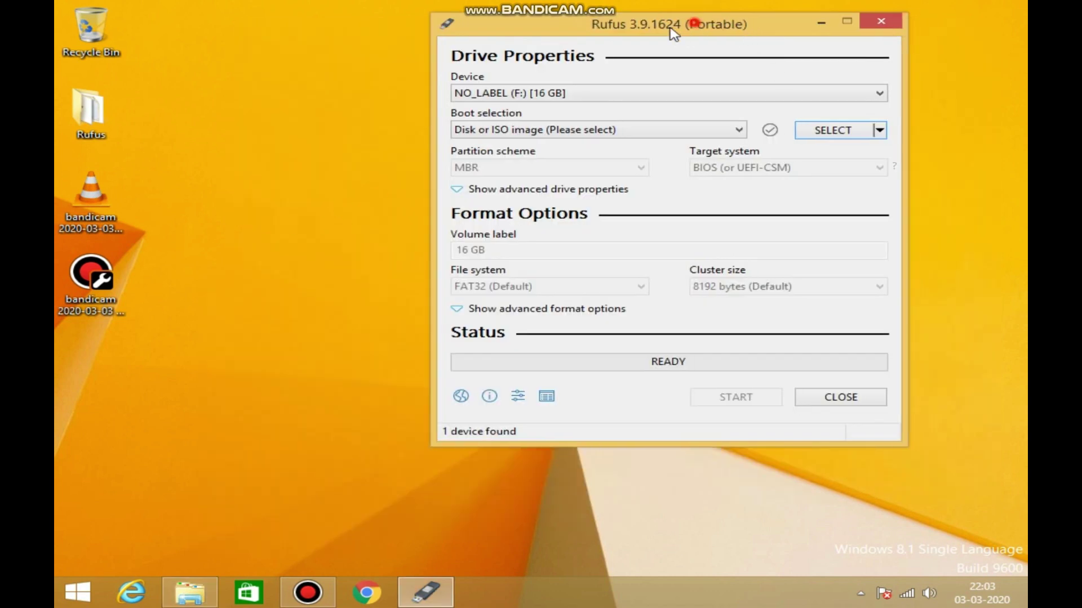
# Set the Rufus device to NO_LABEL (F:) [16 GB] and load IR5_CSLA_X64FREO_EN-GB_DV9 from Downloads as the boot image.
pyautogui.moveTo(698, 25); pyautogui.dragTo(660, 33)
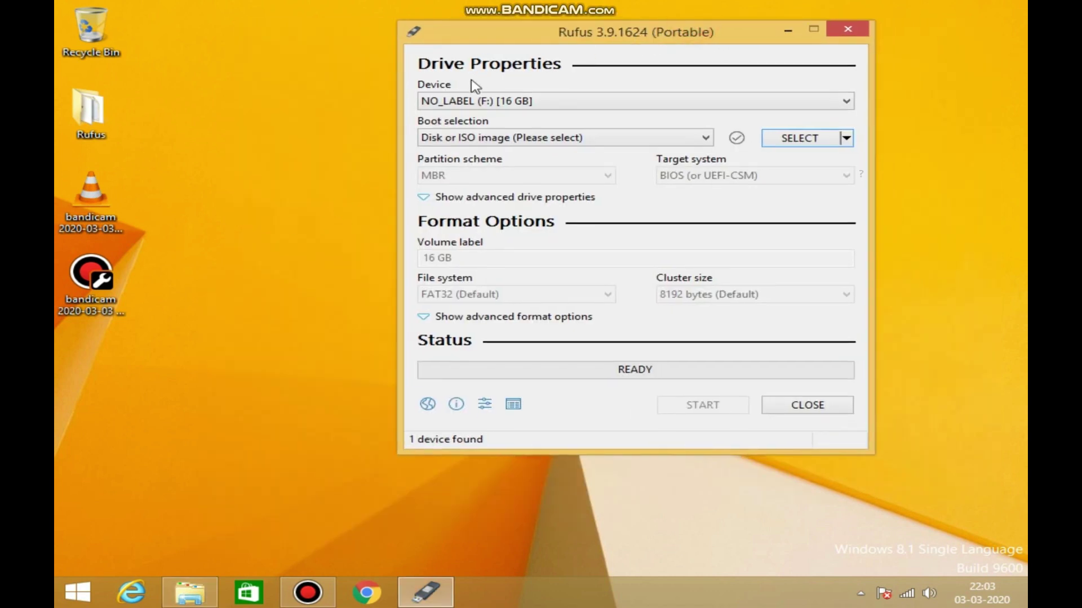
pyautogui.click(550, 103)
pyautogui.click(488, 119)
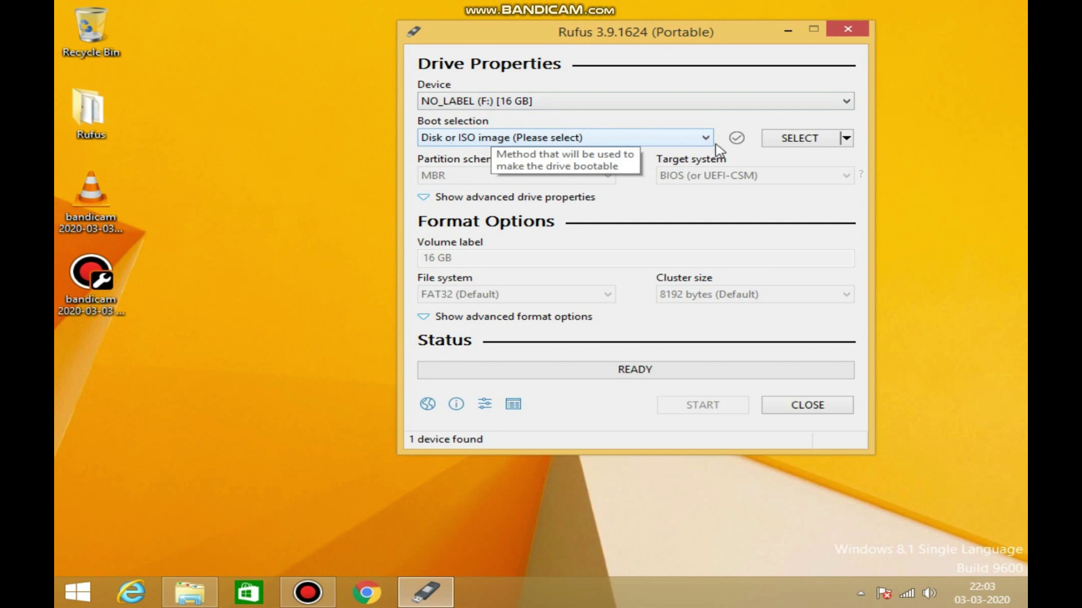
pyautogui.click(811, 138)
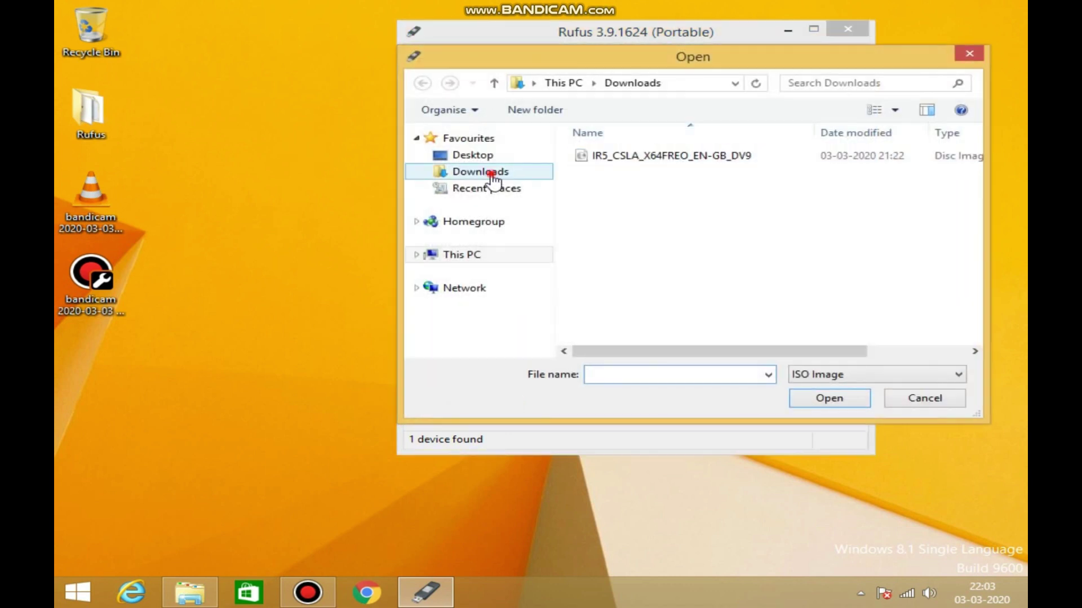
pyautogui.click(710, 158)
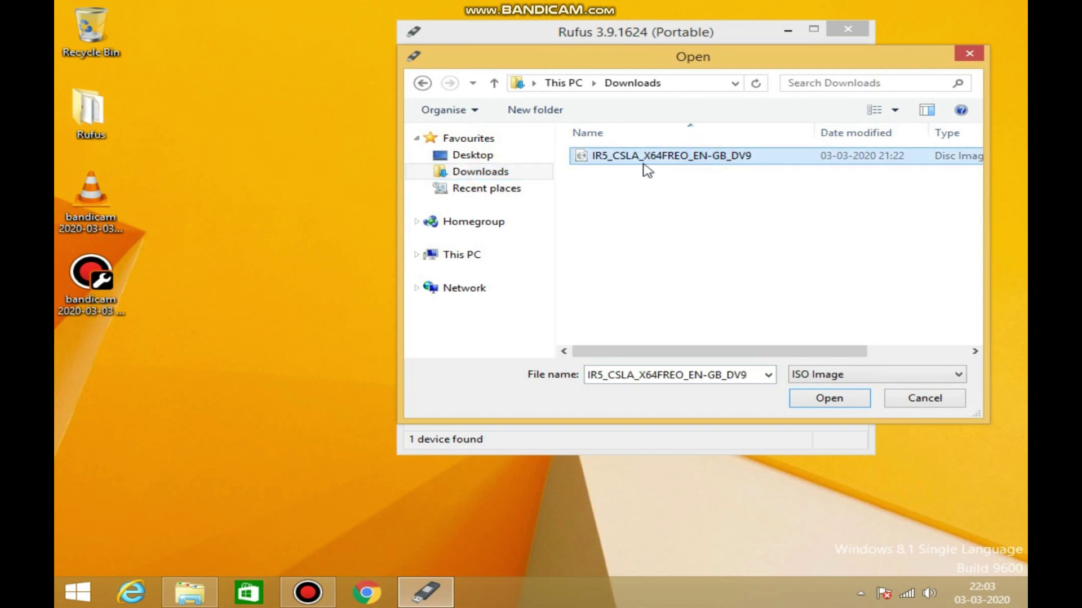
pyautogui.click(830, 398)
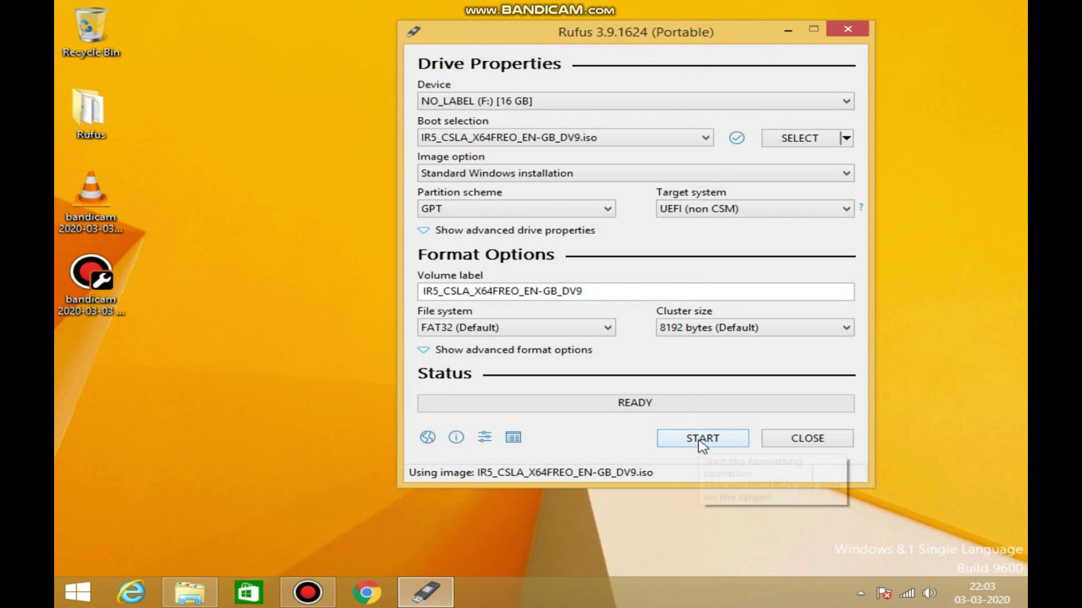
# Start writing the ISO image to the USB drive and confirm destroying all its data.
pyautogui.click(703, 439)
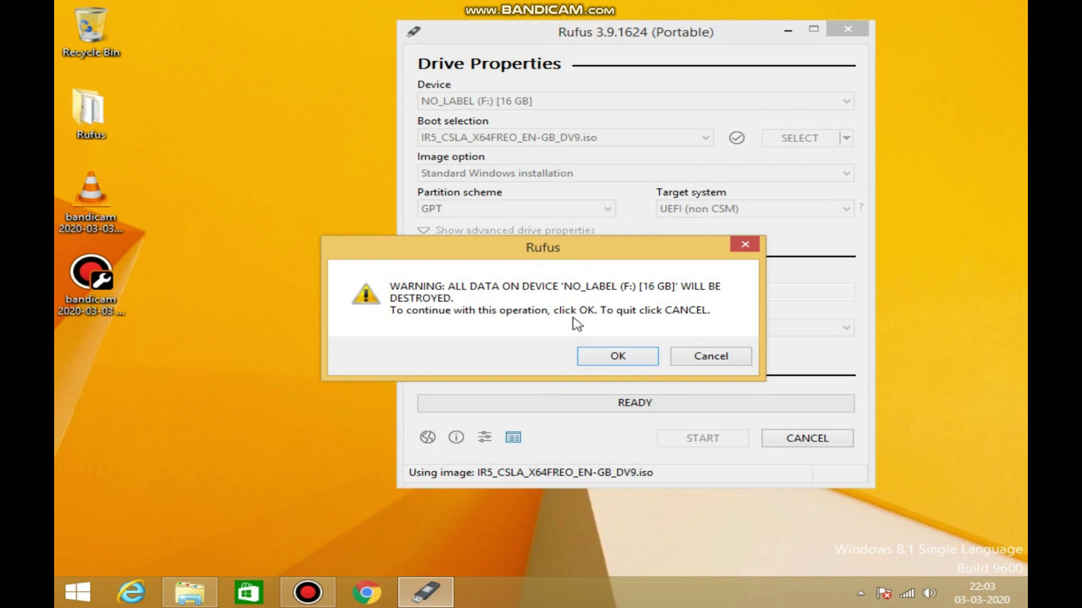
pyautogui.click(617, 355)
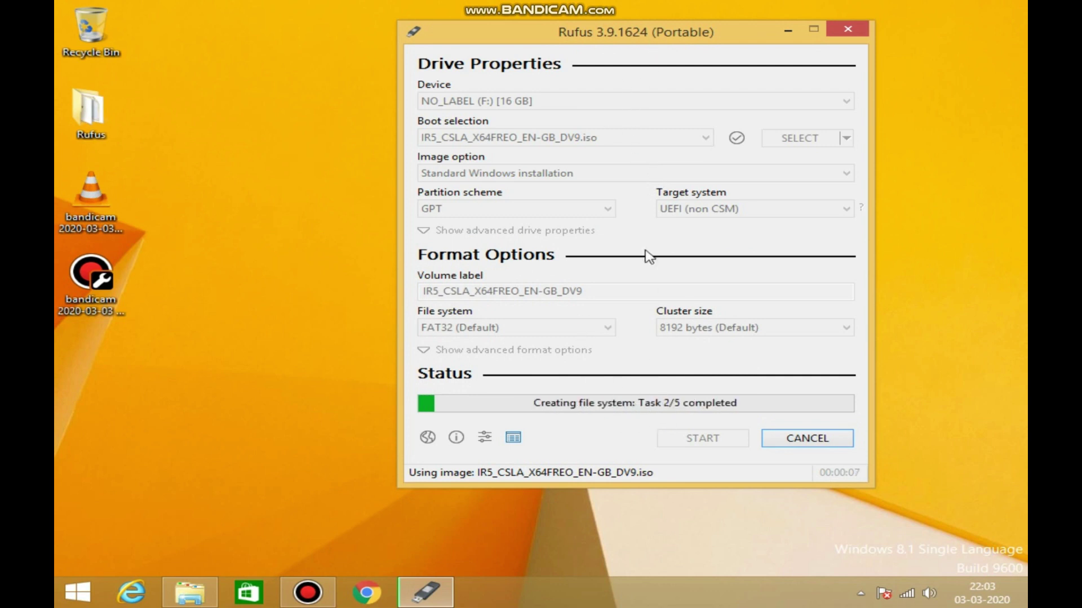
pyautogui.moveTo(627, 34); pyautogui.dragTo(522, 38)
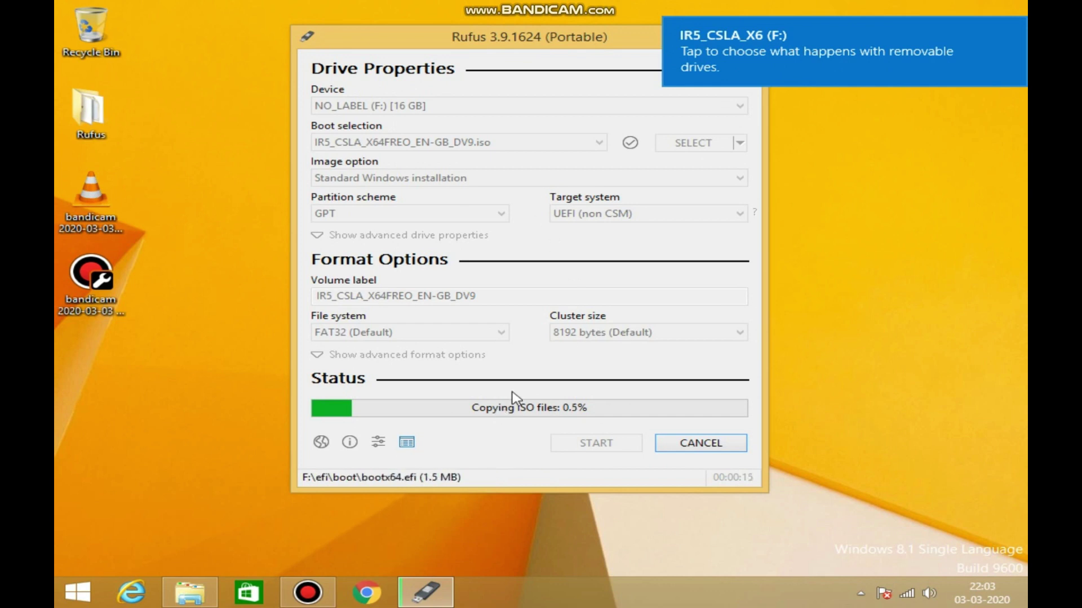
pyautogui.moveTo(536, 41); pyautogui.dragTo(514, 30)
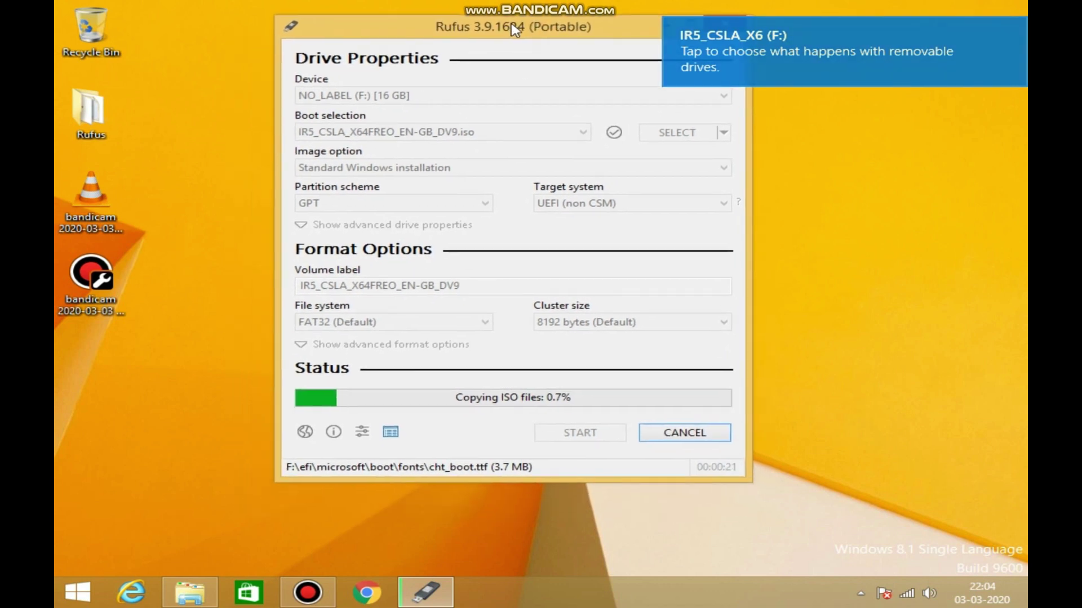
pyautogui.click(510, 26)
pyautogui.moveTo(510, 26); pyautogui.dragTo(513, 41)
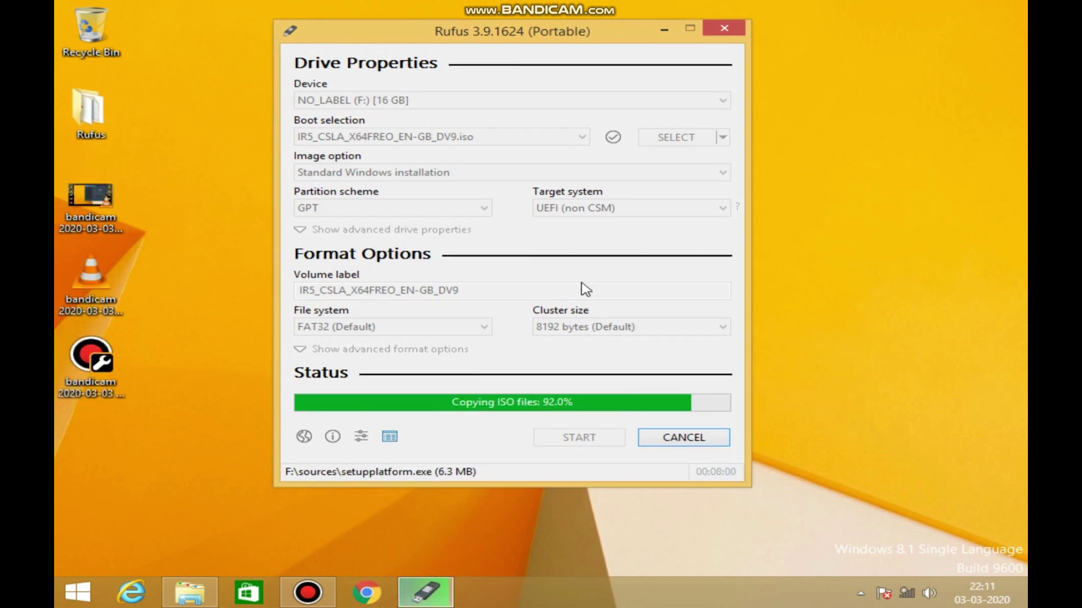
pyautogui.click(308, 592)
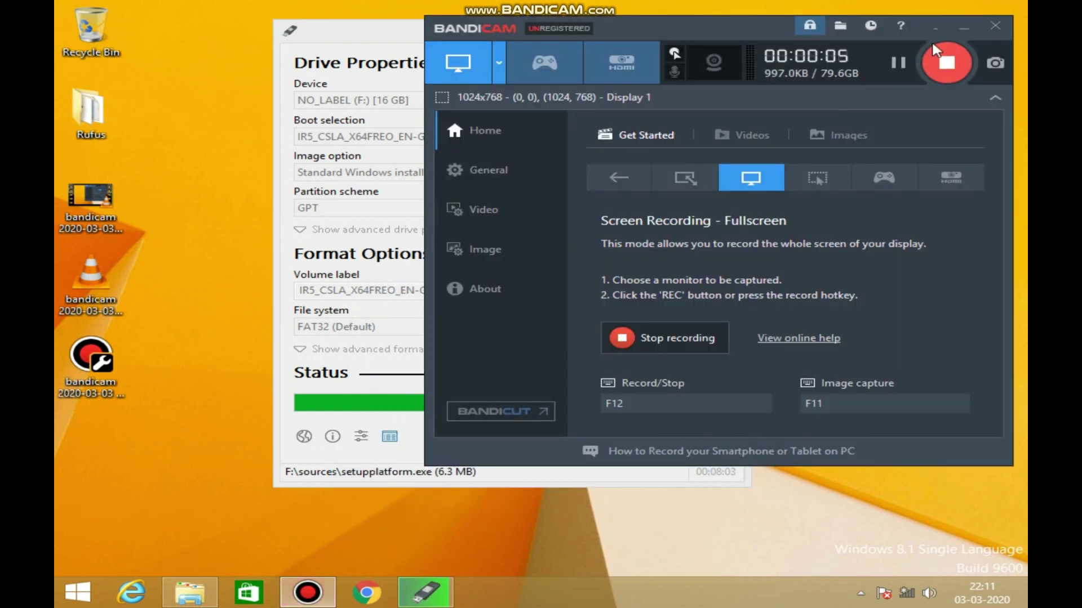
pyautogui.click(964, 27)
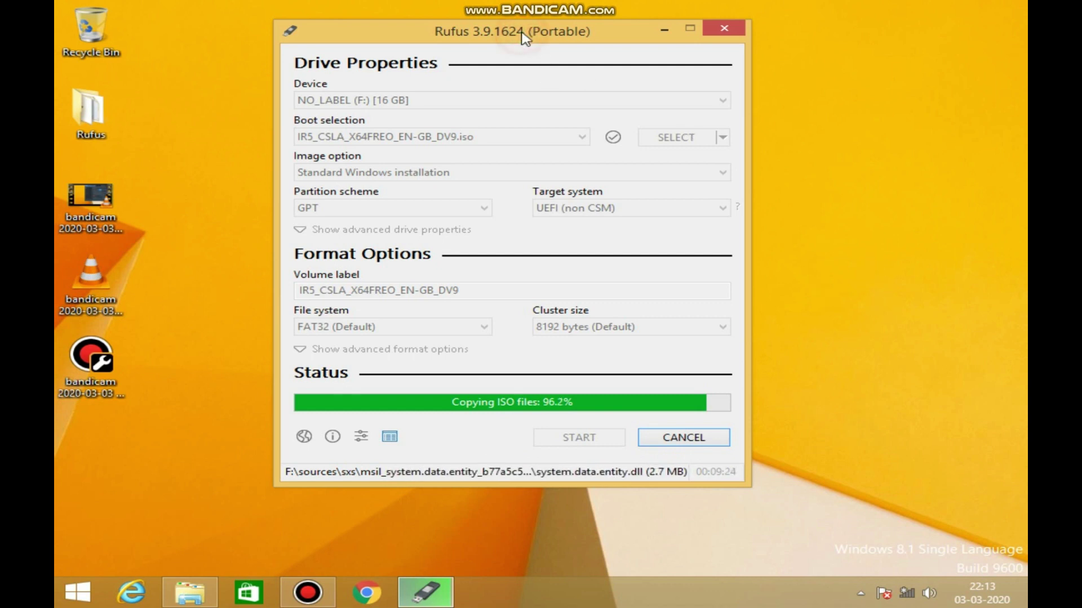
pyautogui.click(302, 600)
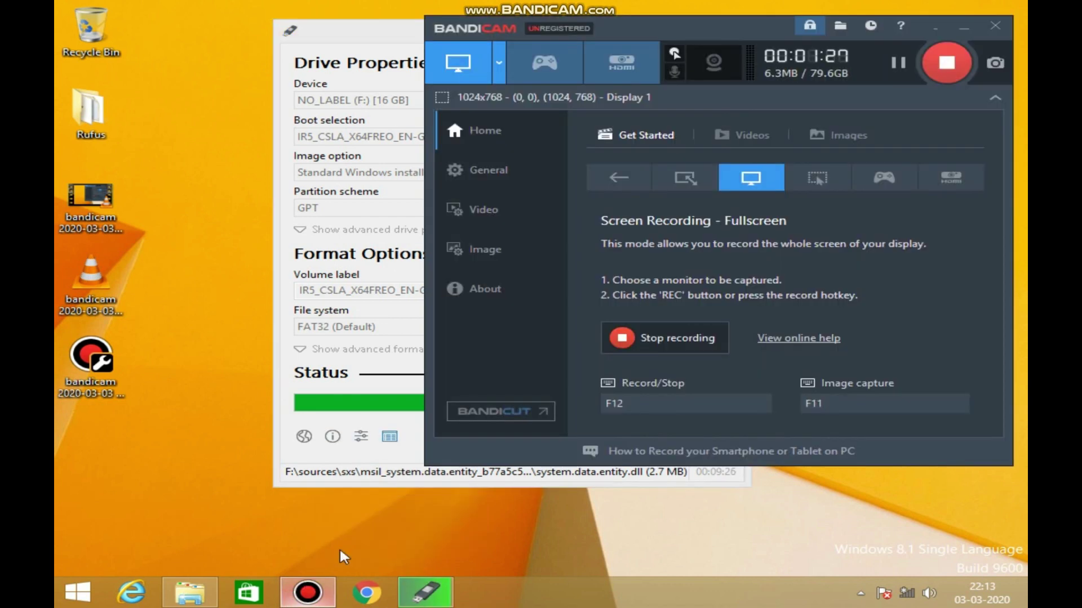
# Minimize the Bandicam window and close Rufus once the ISO files are fully copied to the USB drive.
pyautogui.click(965, 29)
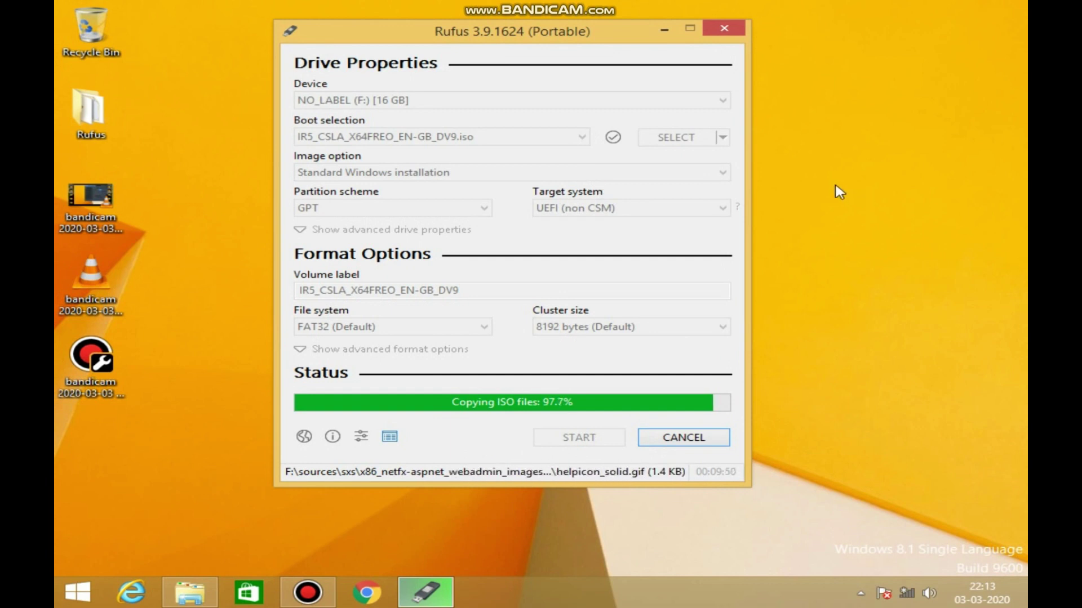
pyautogui.click(514, 38)
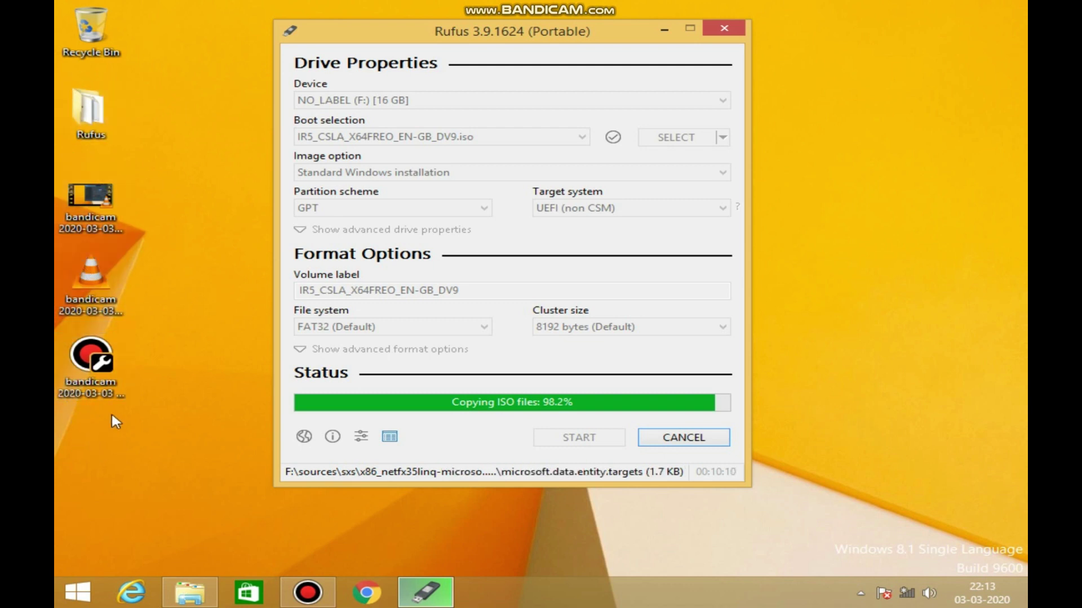
pyautogui.click(505, 35)
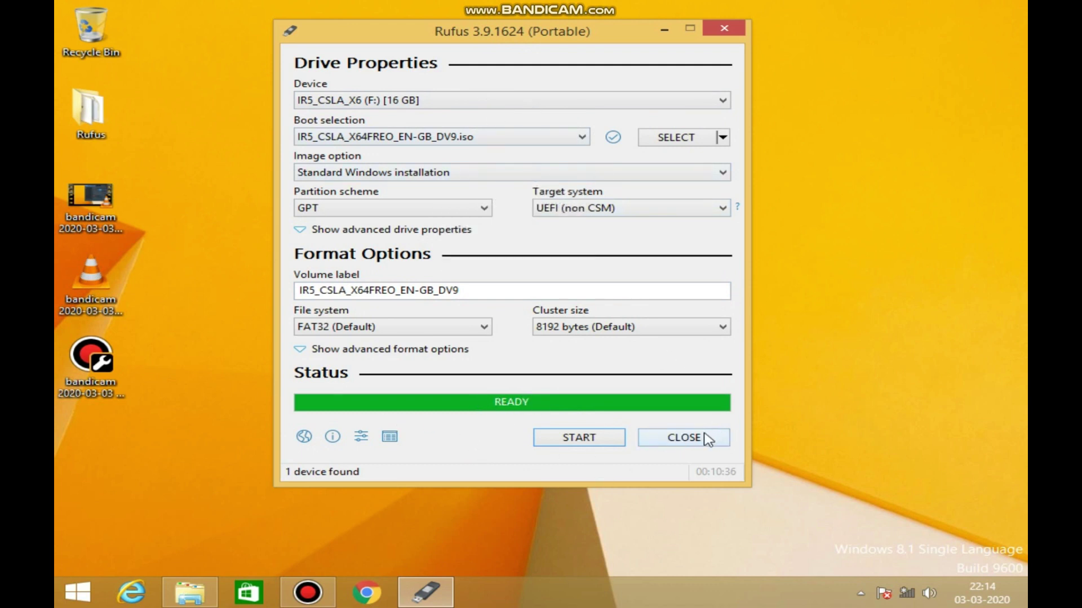
pyautogui.click(684, 437)
# Bring back the file window and open the IR5_CSLA_X6 (F:) drive from This PC.
pyautogui.click(190, 592)
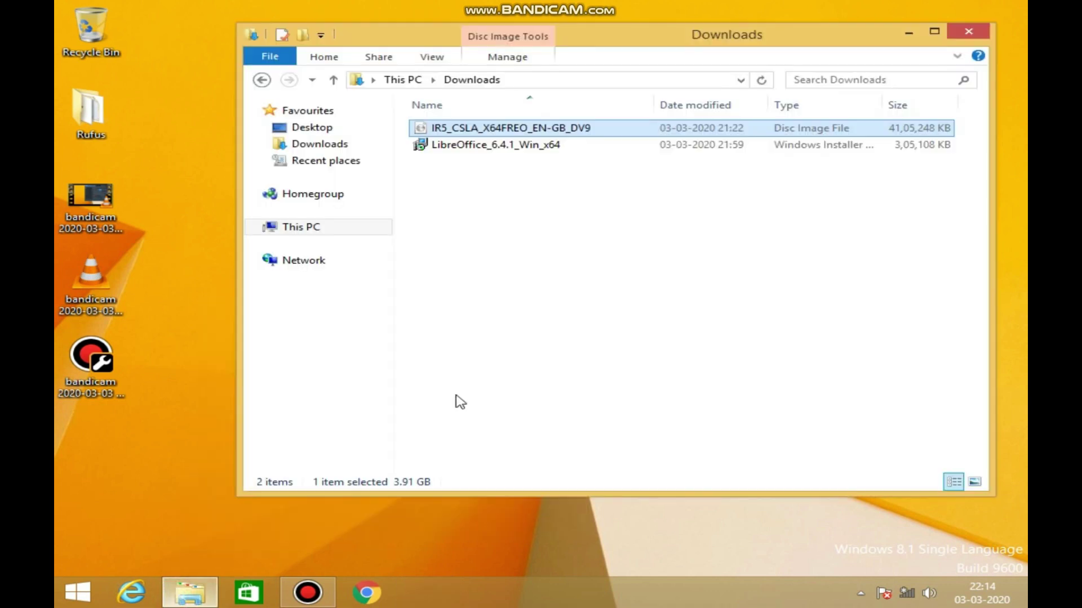
pyautogui.click(261, 80)
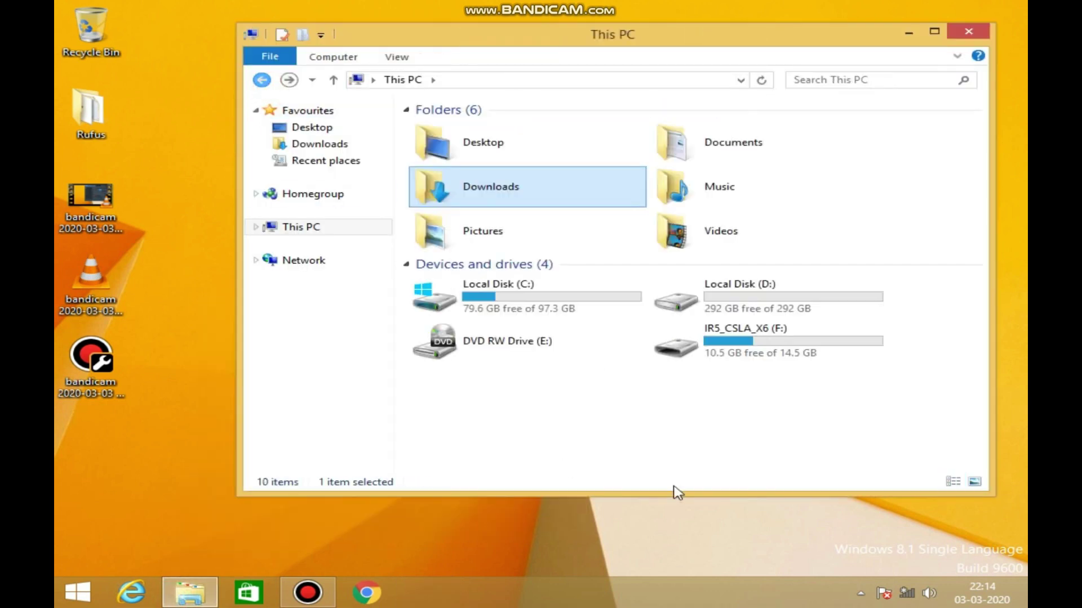
pyautogui.click(726, 350)
pyautogui.doubleClick(770, 349)
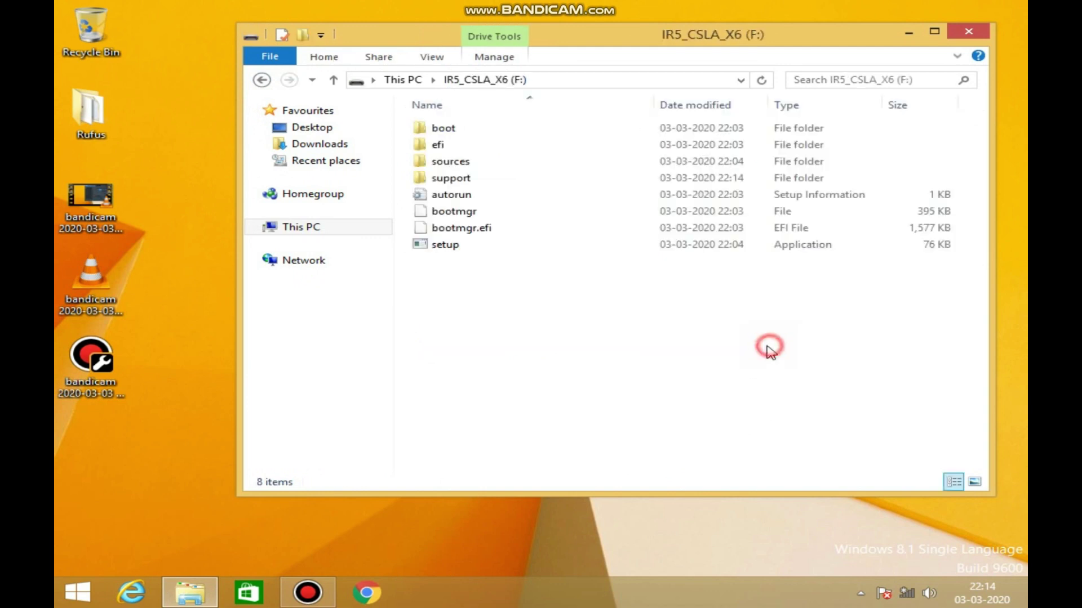
# Examine the boot and setup files written to the USB drive, selecting all of its items.
pyautogui.moveTo(691, 286); pyautogui.dragTo(406, 120)
pyautogui.click(720, 273)
pyautogui.moveTo(719, 273); pyautogui.dragTo(407, 120)
pyautogui.click(740, 273)
pyautogui.hotkey('ctrl', 'a')
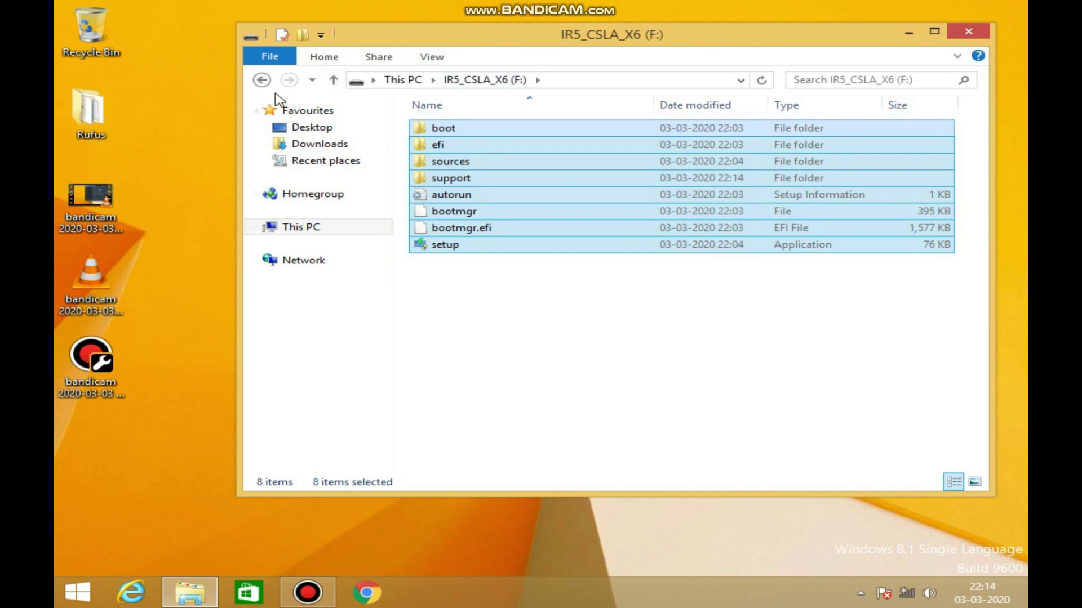
# Go back through the folder history to the initial This PC view, clear the selection and minimize the file window.
pyautogui.click(261, 80)
pyautogui.click(261, 80)
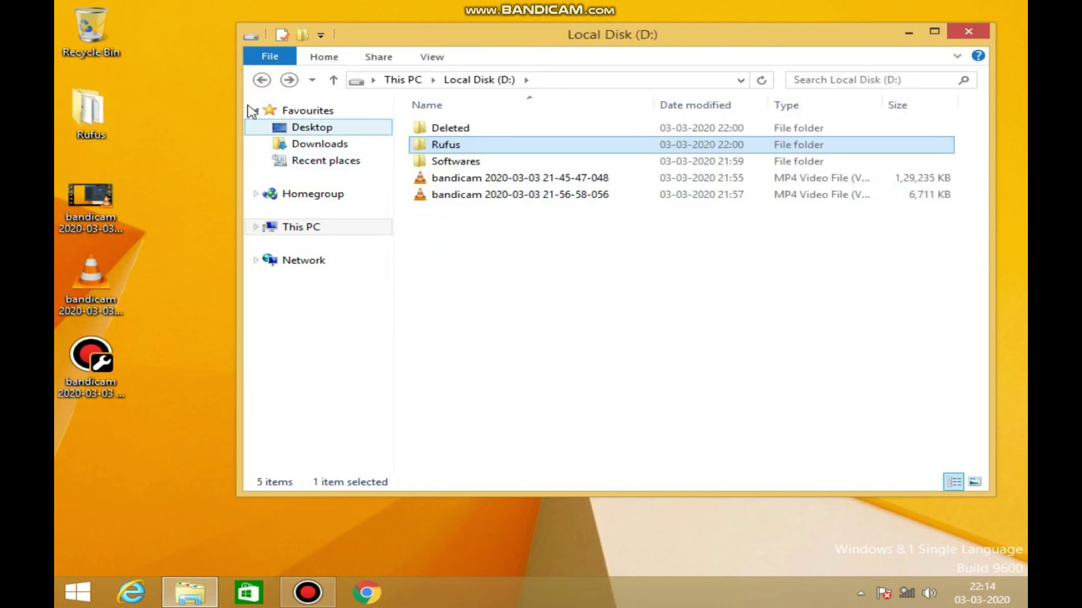
pyautogui.click(261, 79)
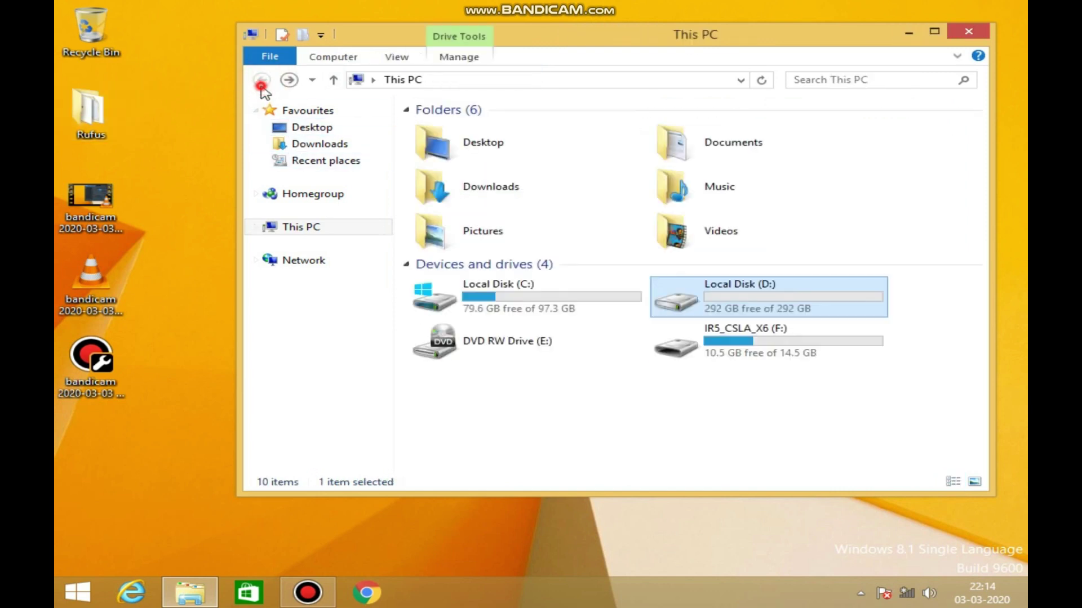
pyautogui.click(846, 418)
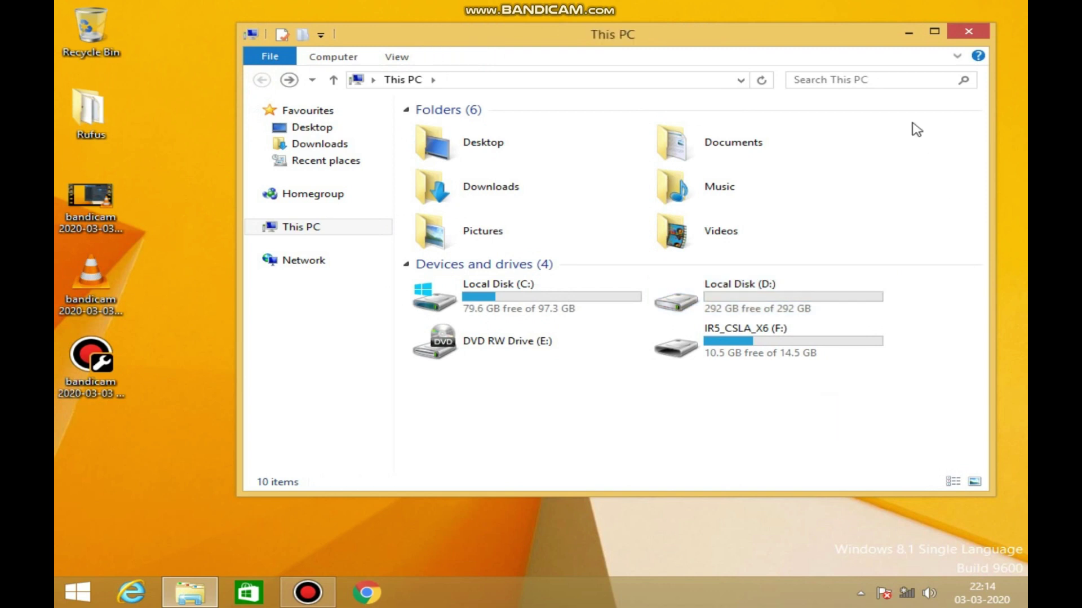
pyautogui.click(908, 33)
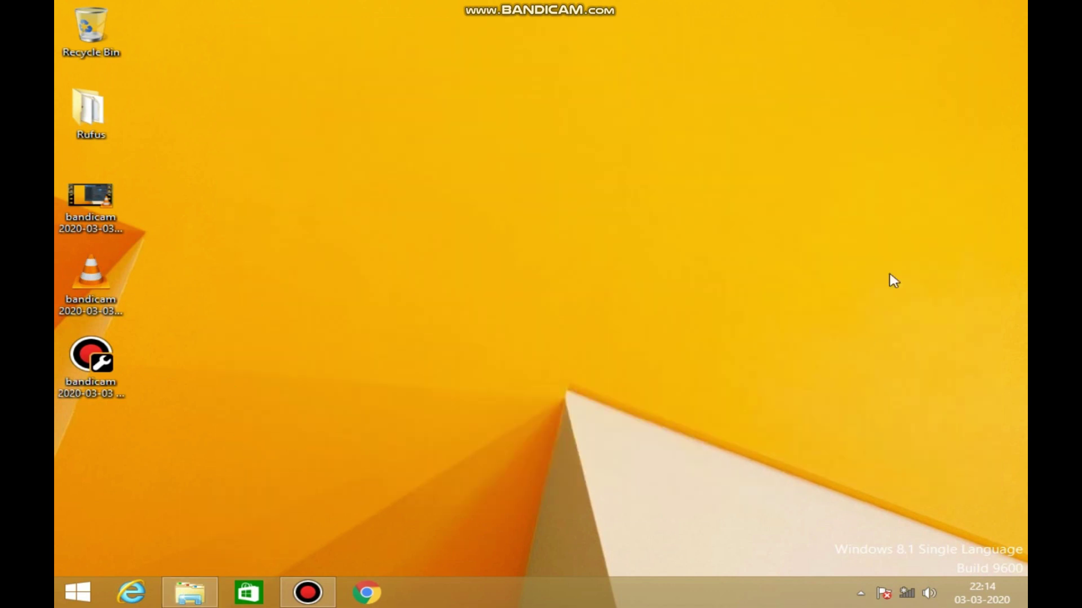